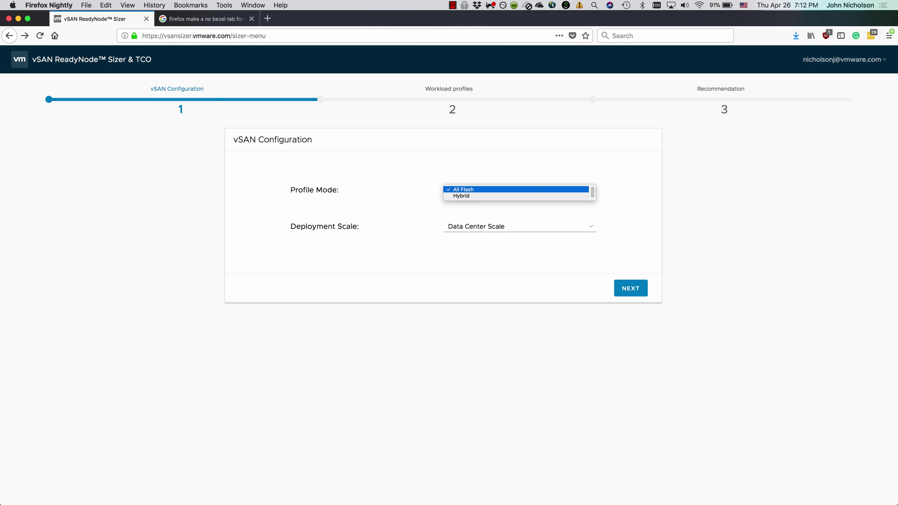
# - Select the All Flash profile mode for the vSAN configuration and continue to the workload profiles
pyautogui.click(515, 189)
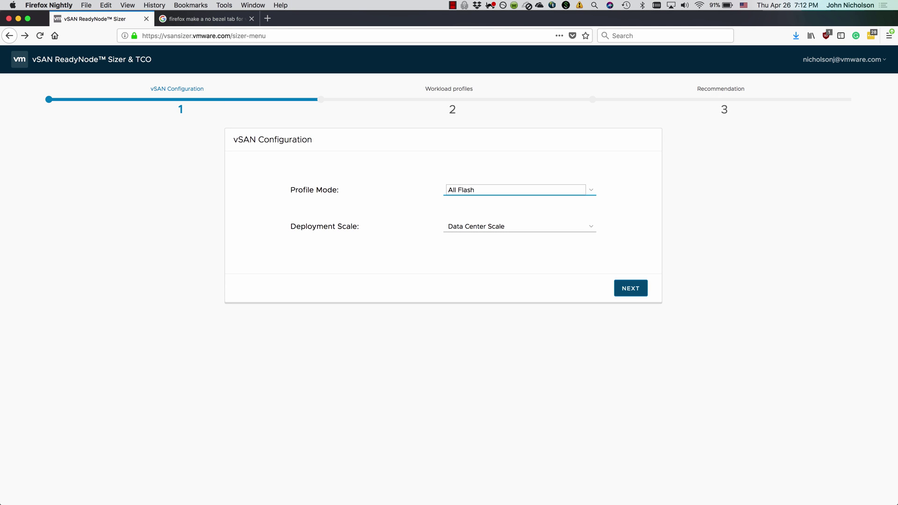
pyautogui.click(631, 288)
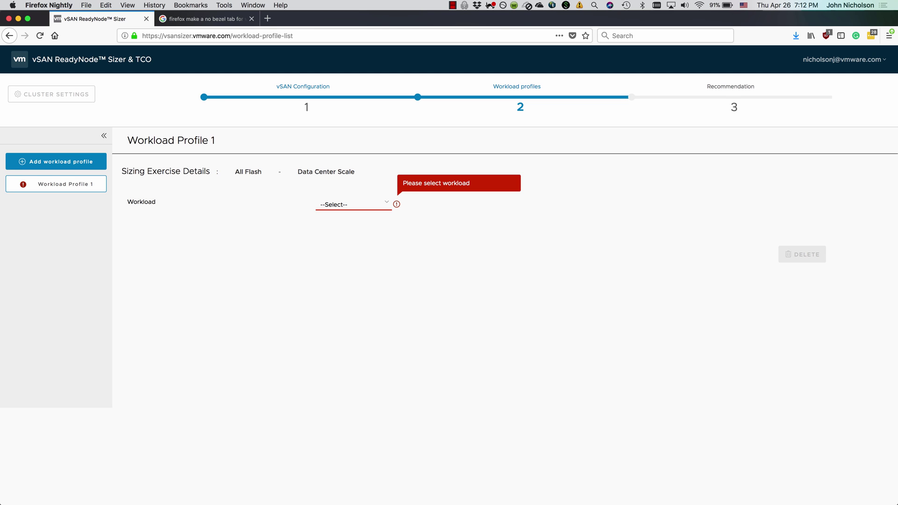
# - Set the workload of Workload Profile 1 to Databases with the workload type Oracle
pyautogui.click(354, 205)
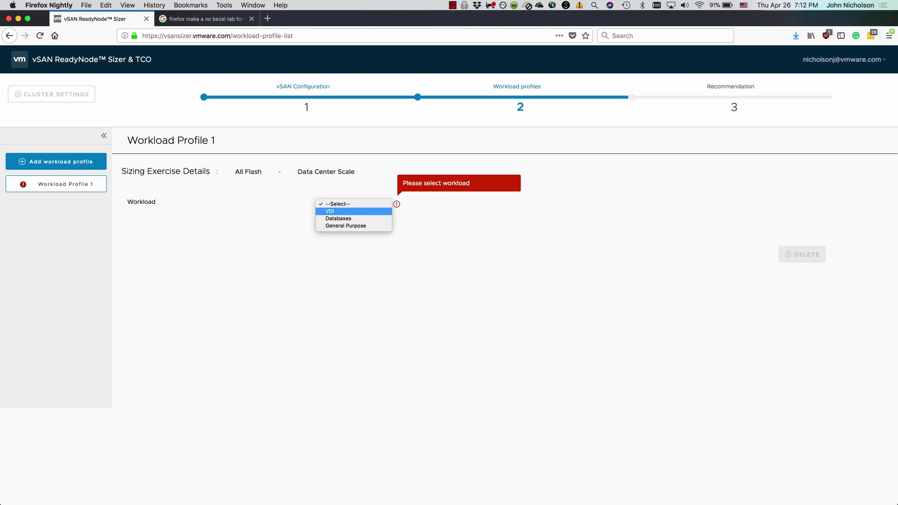
pyautogui.press('Down')
pyautogui.press('Return')
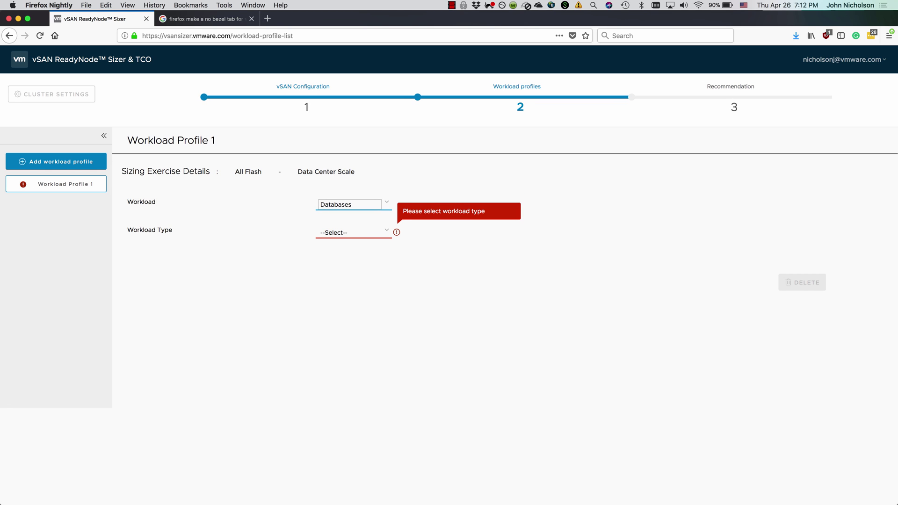
pyautogui.press('Tab')
pyautogui.press('space')
pyautogui.press('Down')
pyautogui.press('Return')
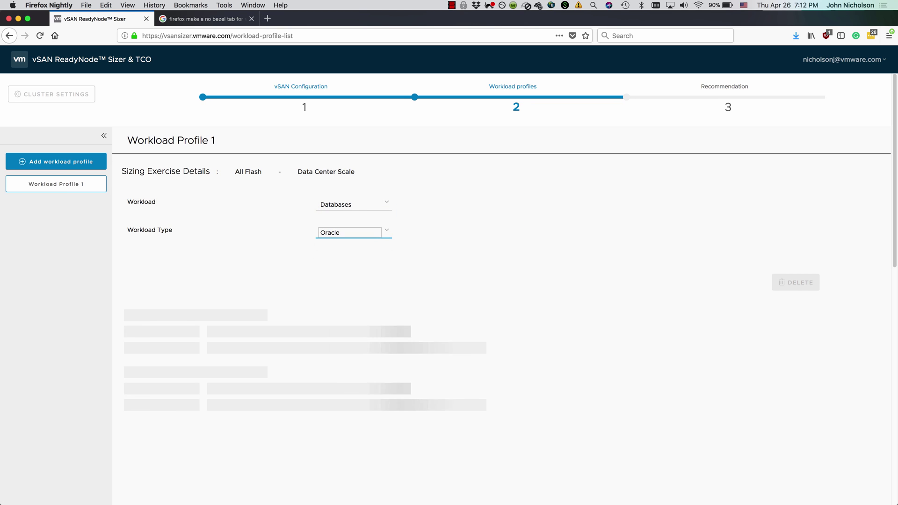
# - Set the total count of VMs to 100 and compute the storage per VM from a total storage of 60 TB
pyautogui.press('Tab')
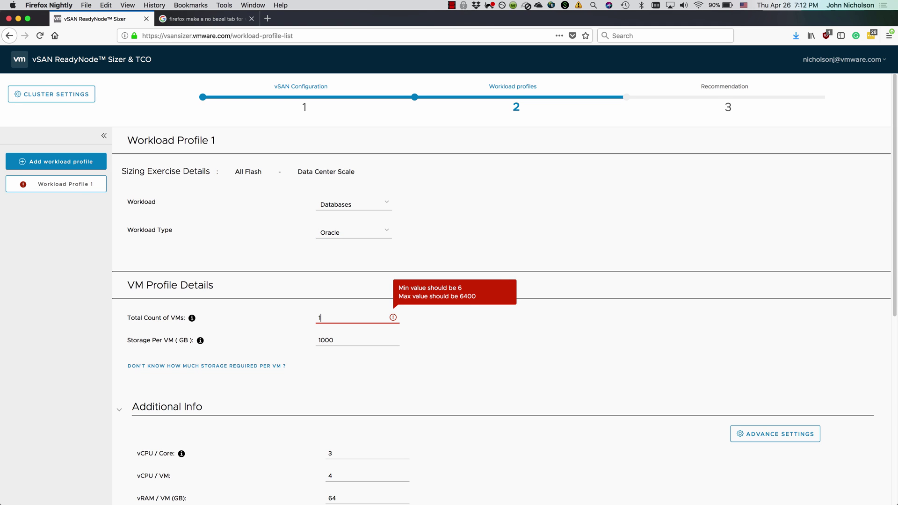
pyautogui.write('100')
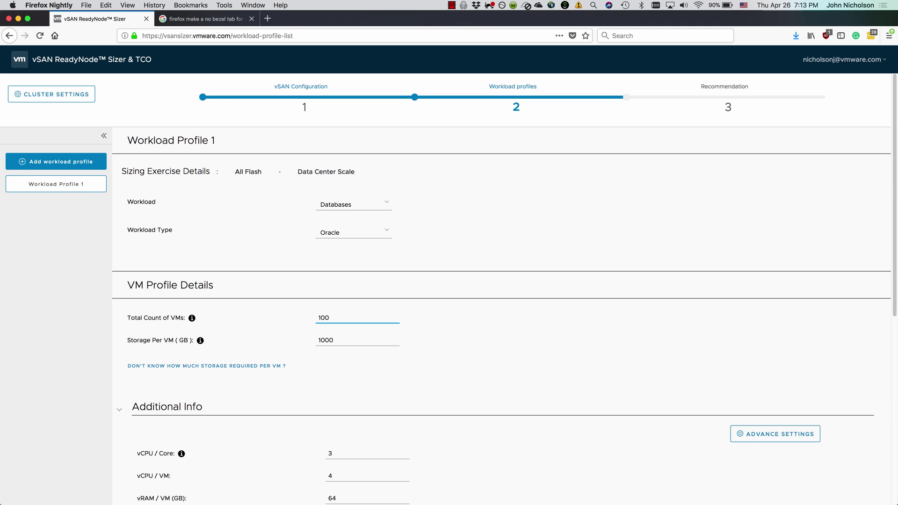
pyautogui.press('Tab')
pyautogui.click(206, 366)
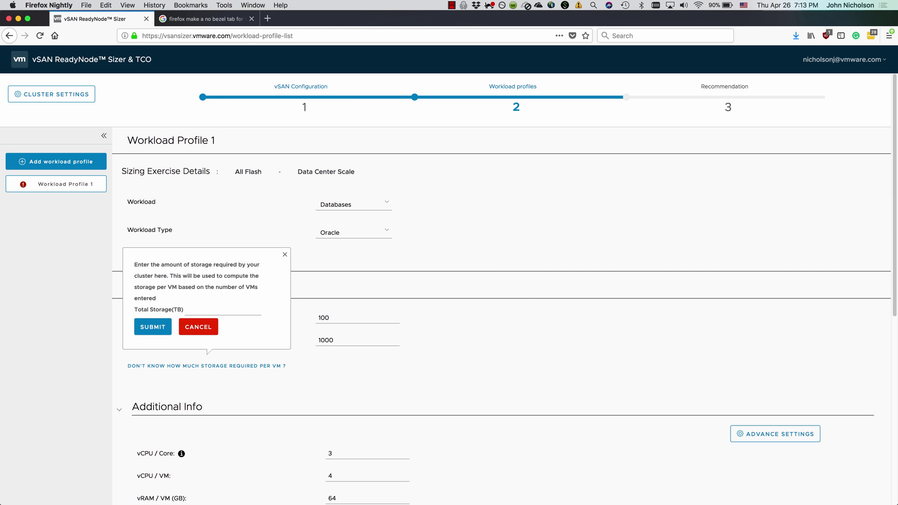
pyautogui.click(209, 310)
pyautogui.write('60')
pyautogui.click(153, 327)
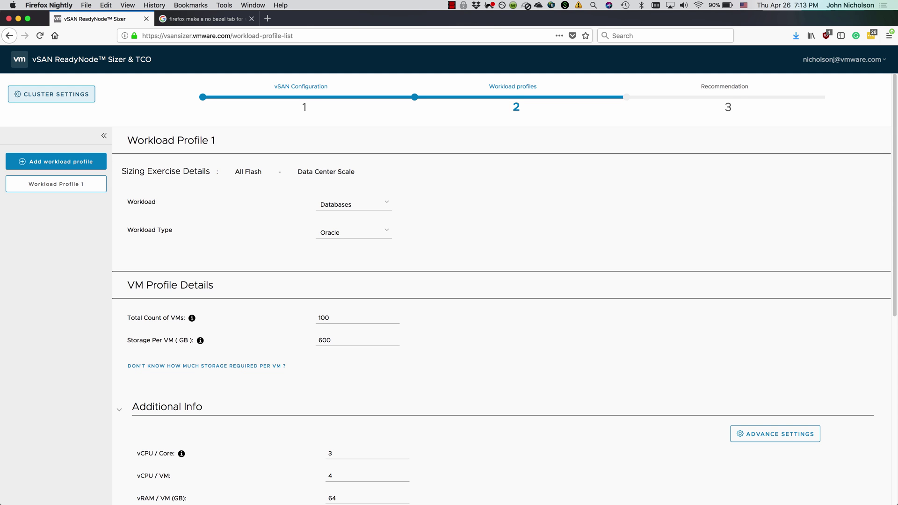
# - In the cluster's server configuration, set cores per socket to 16 and clock speed to 2.8 GHz
pyautogui.click(51, 94)
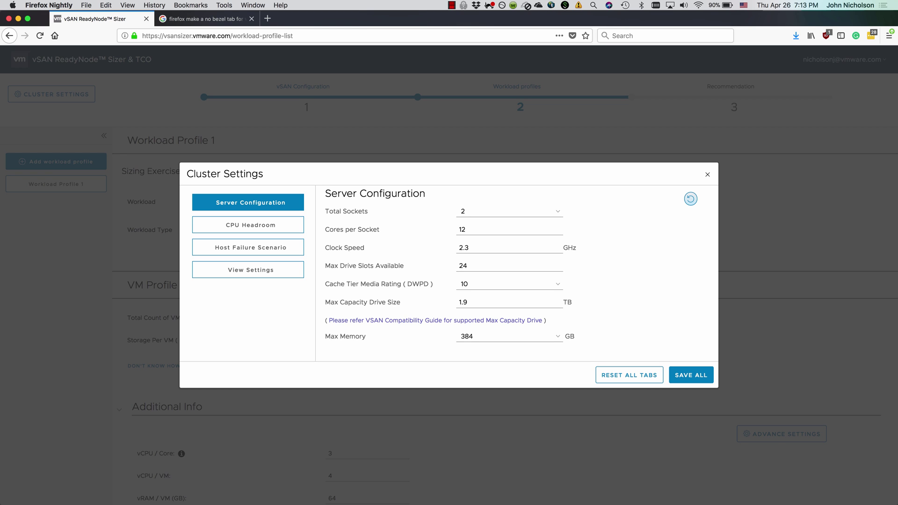
pyautogui.moveTo(466, 229); pyautogui.dragTo(457, 229)
pyautogui.write('16')
pyautogui.press('Tab')
pyautogui.write('2.8')
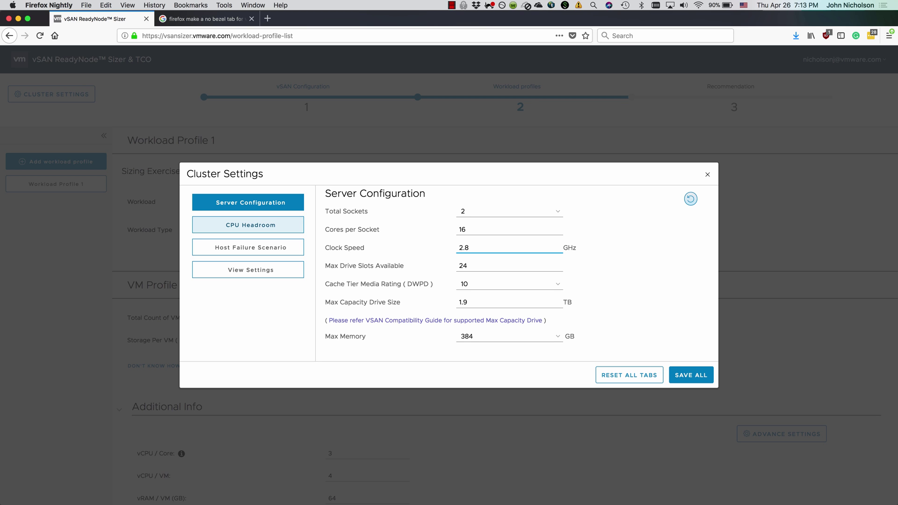
# - Review the CPU headroom, host failure scenario and settings overview, and save all cluster settings
pyautogui.click(251, 225)
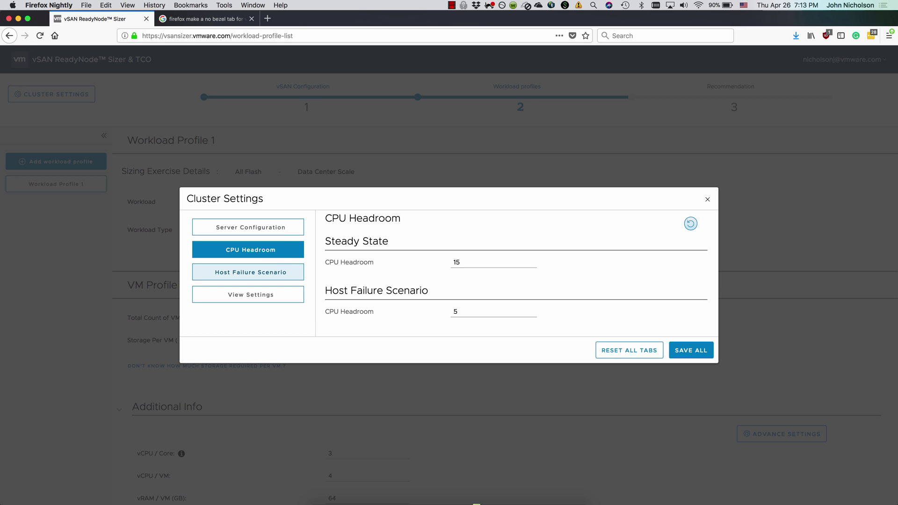
pyautogui.click(250, 272)
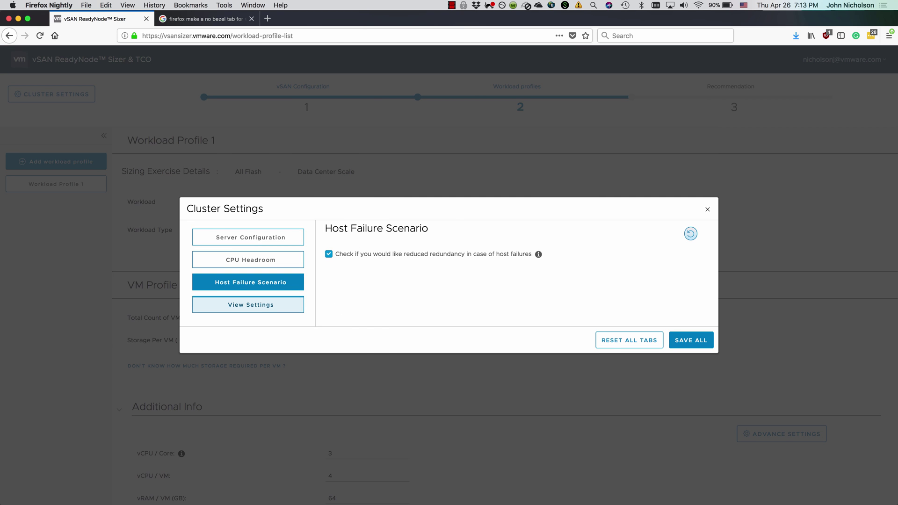
pyautogui.click(250, 305)
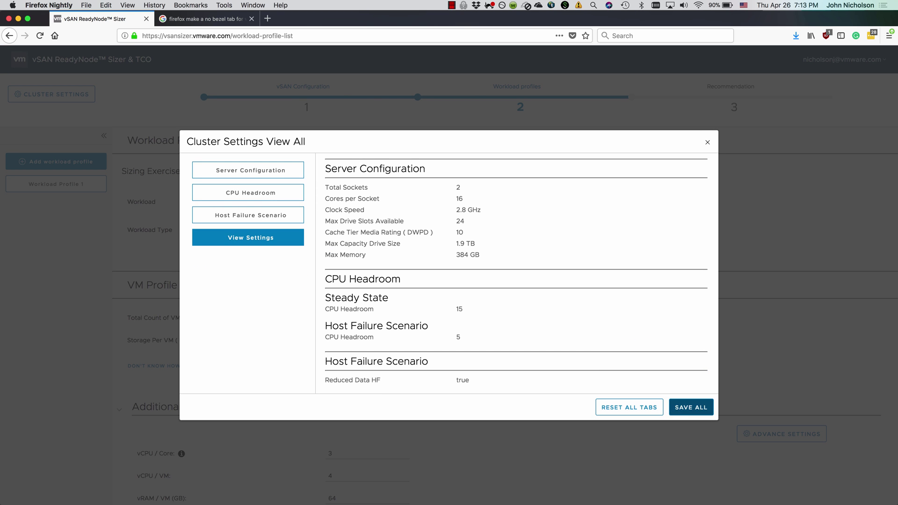
pyautogui.click(691, 407)
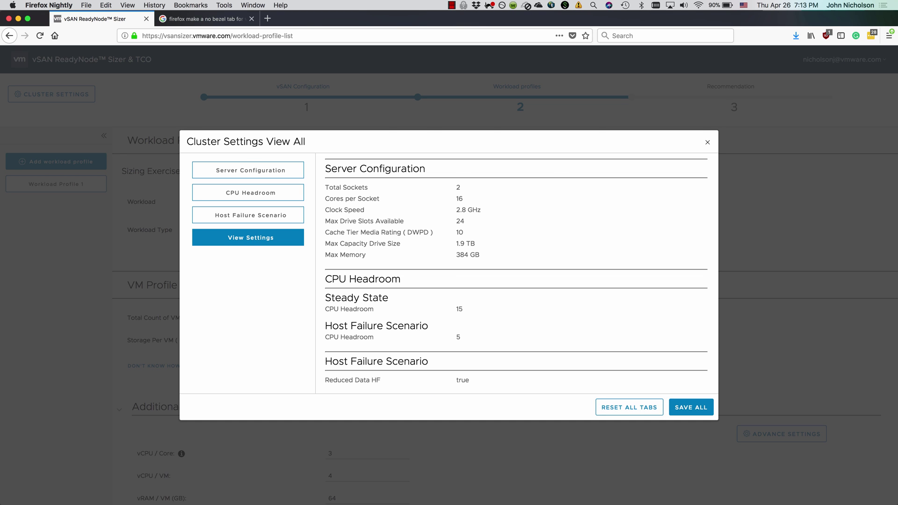
pyautogui.click(708, 142)
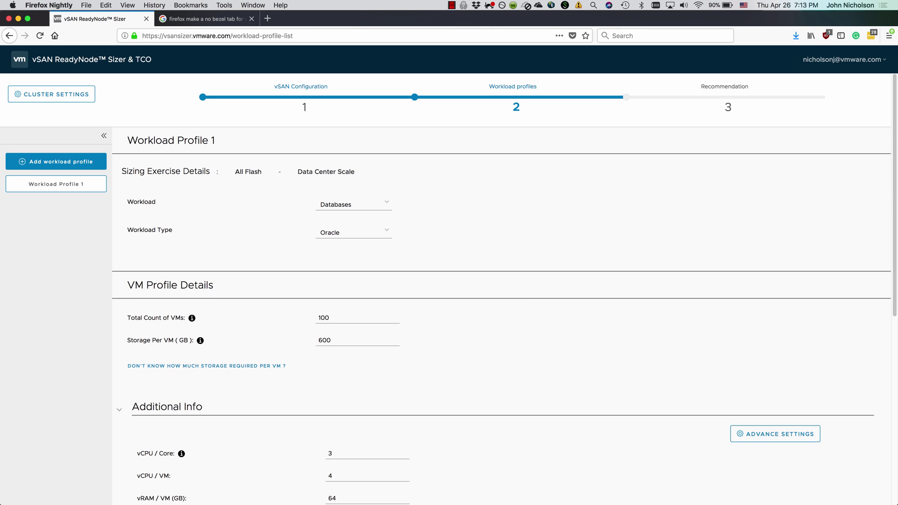
pyautogui.scroll(-3, 468, 281)
pyautogui.scroll(3, 468, 280)
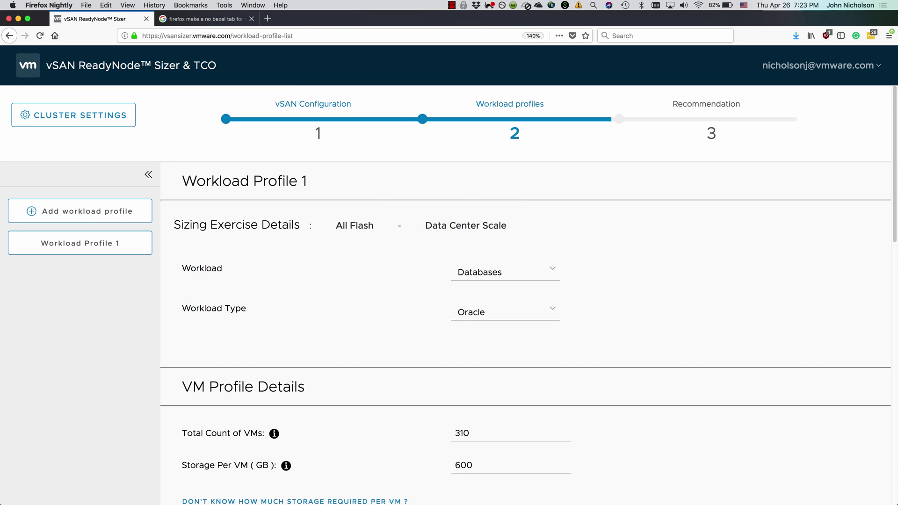
# - Add a second workload profile with the workload General Purpose and the workload type General VMs
pyautogui.click(80, 211)
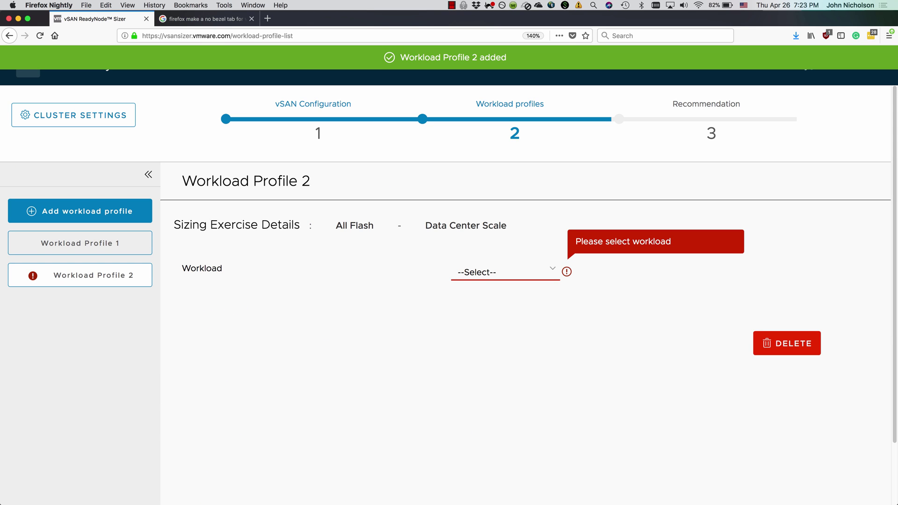
pyautogui.click(499, 272)
pyautogui.click(491, 299)
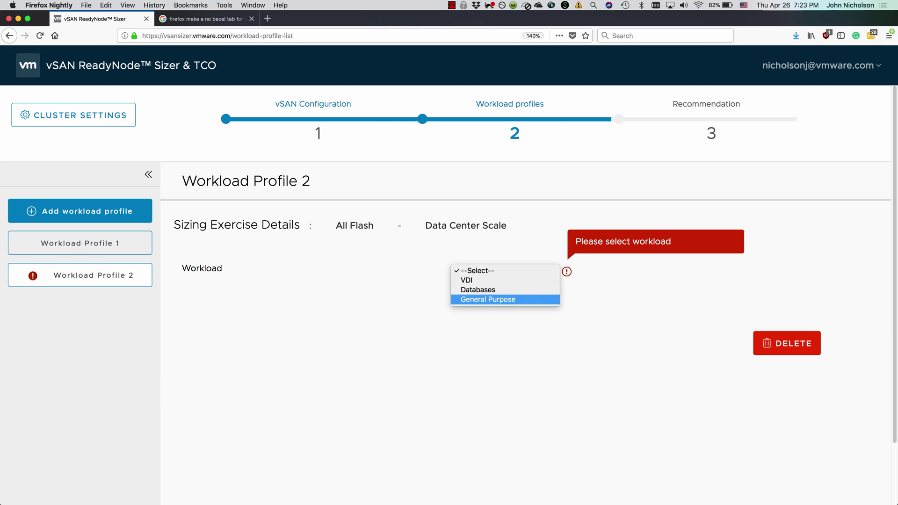
pyautogui.press('Tab')
pyautogui.press('space')
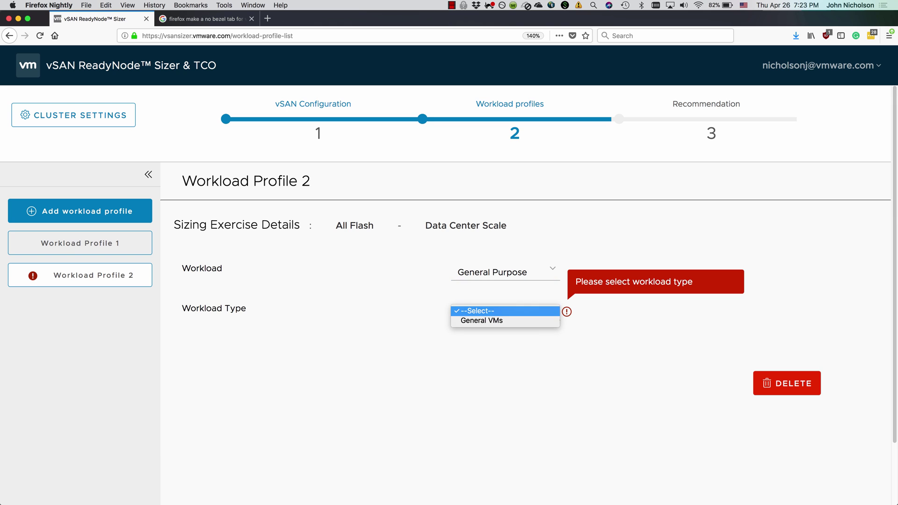
pyautogui.press('Down')
pyautogui.press('Return')
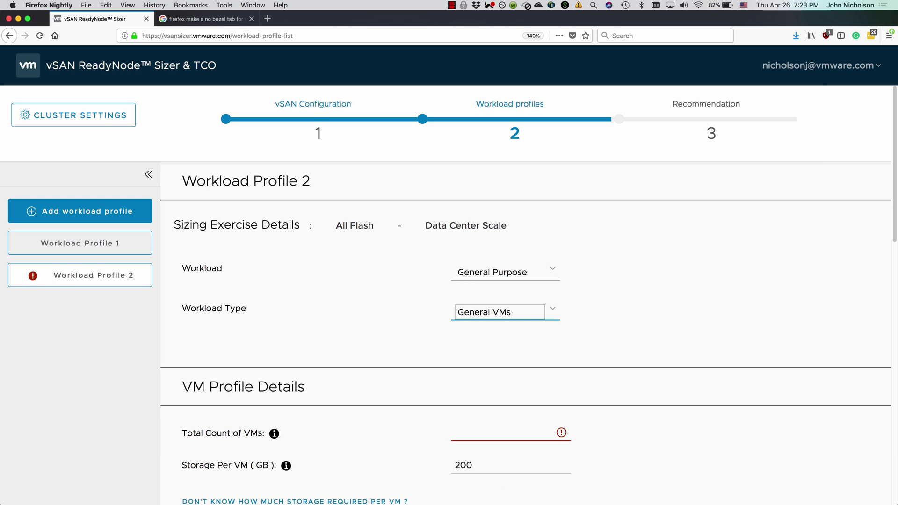
pyautogui.press('Tab')
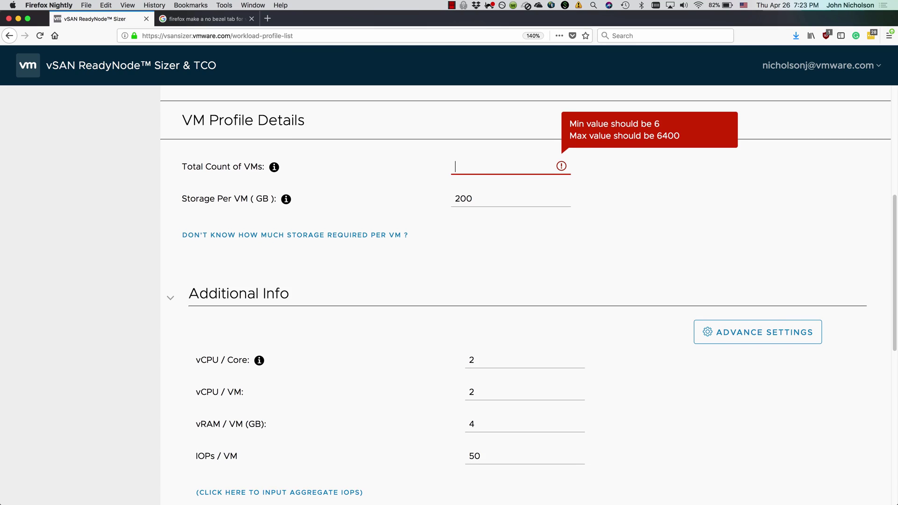
# - Switch to the RVTools export in Excel and calculate the average of the CPUs column in cell J312
pyautogui.hotkey('ctrl', 'Right')
pyautogui.hotkey('ctrl', 'Right')
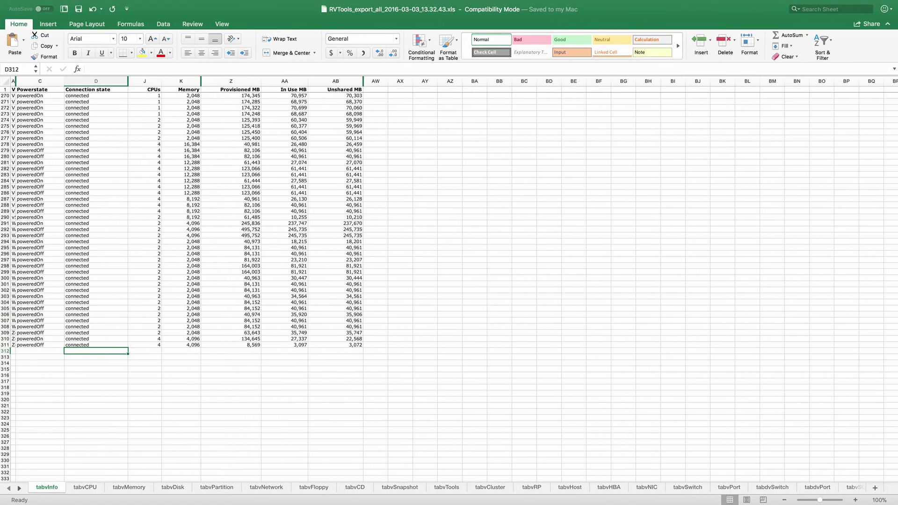
pyautogui.click(144, 352)
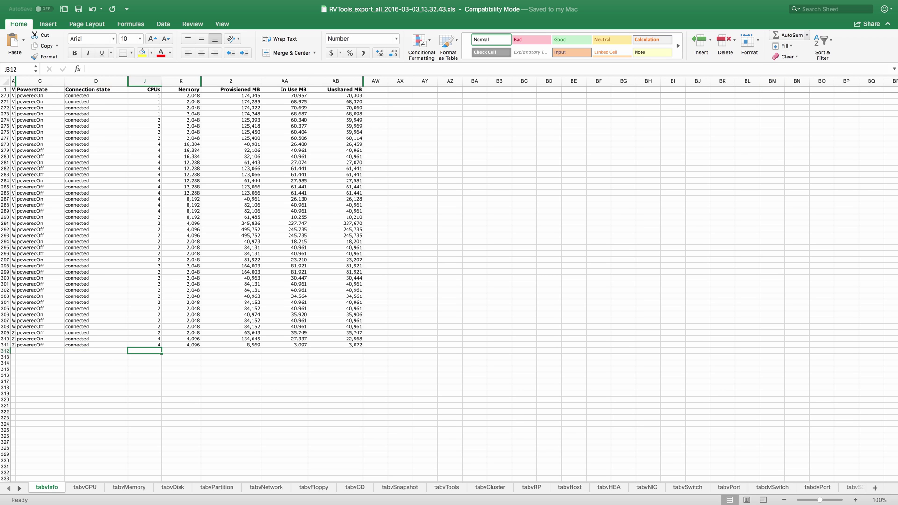
pyautogui.click(807, 35)
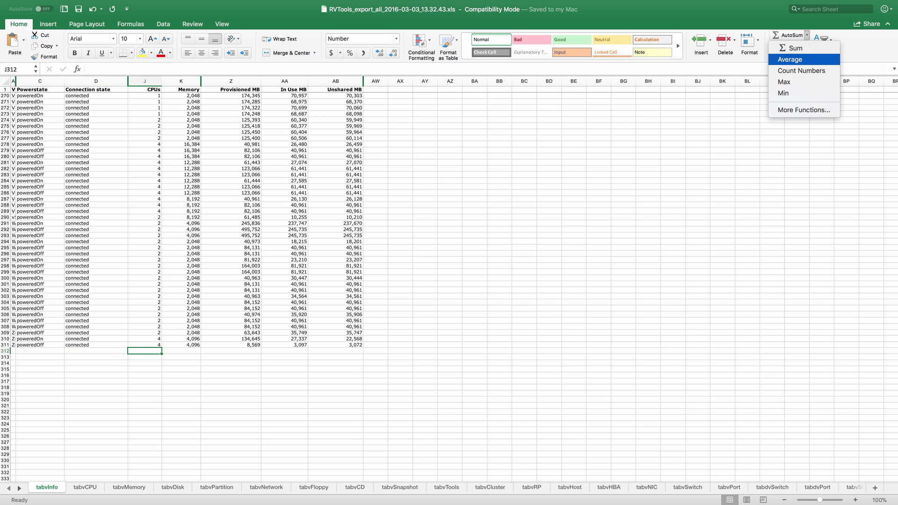
pyautogui.click(790, 60)
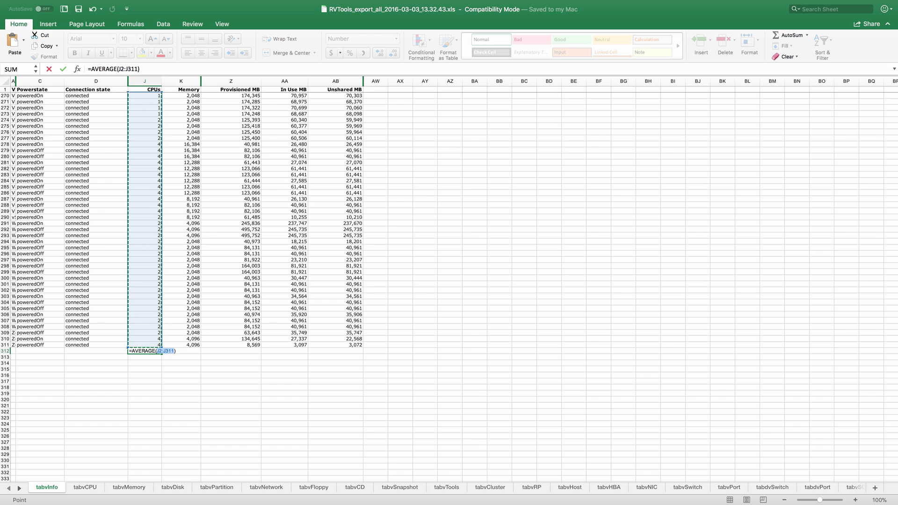
pyautogui.press('Return')
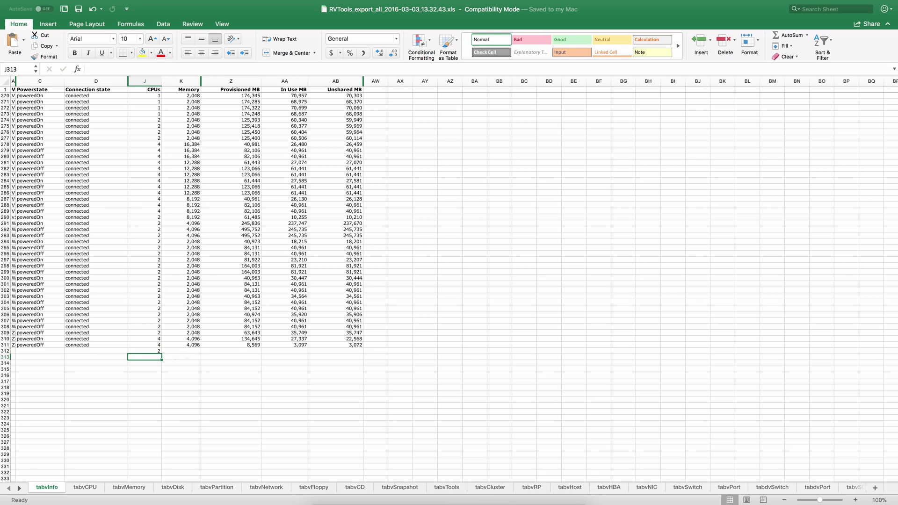
# - Calculate the average of the Memory column in cell K312
pyautogui.press('Up')
pyautogui.press('Right')
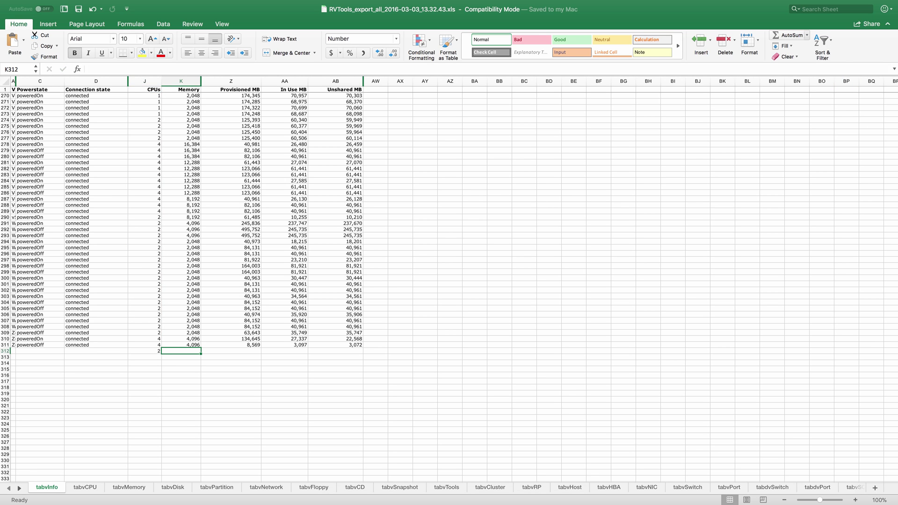
pyautogui.click(807, 35)
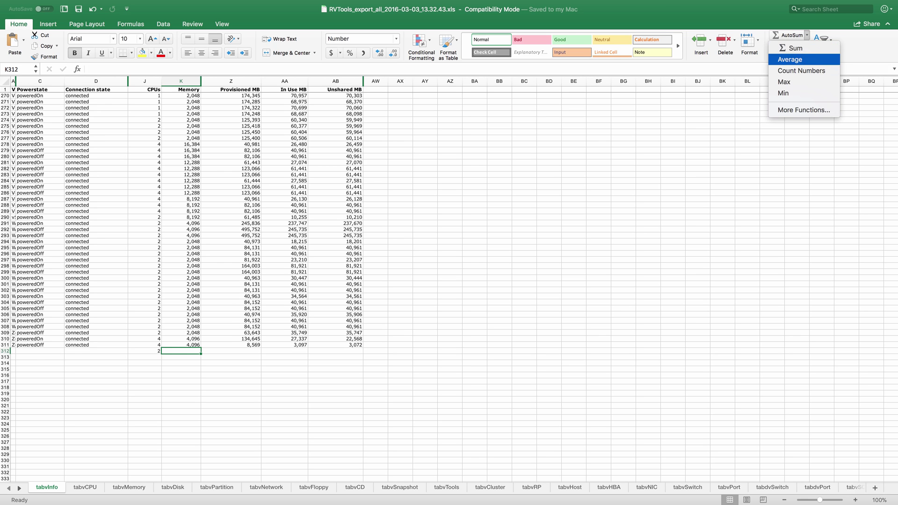
pyautogui.click(790, 59)
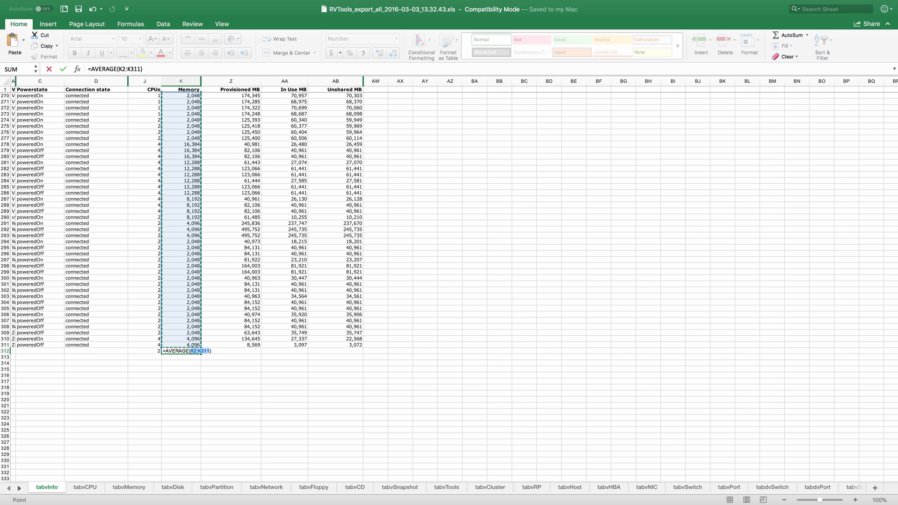
pyautogui.press('Return')
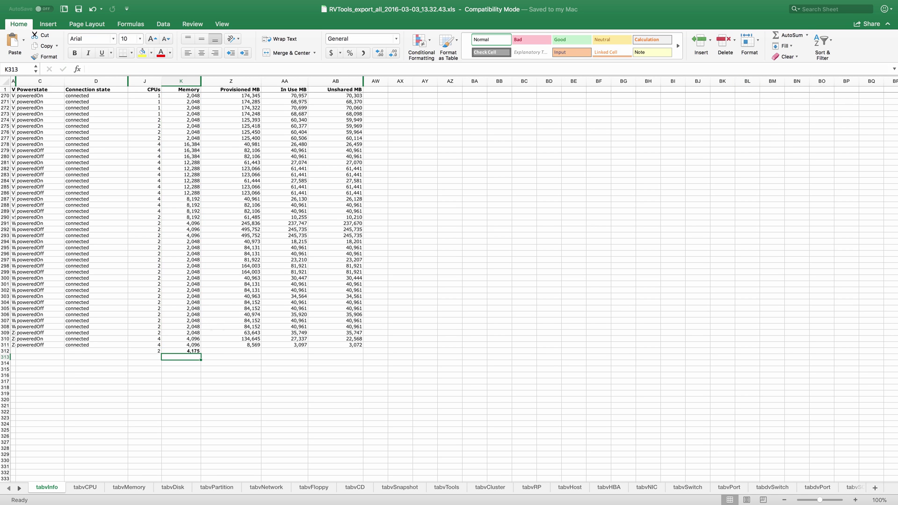
# - Sum the In Use MB column in cell AA312
pyautogui.click(231, 351)
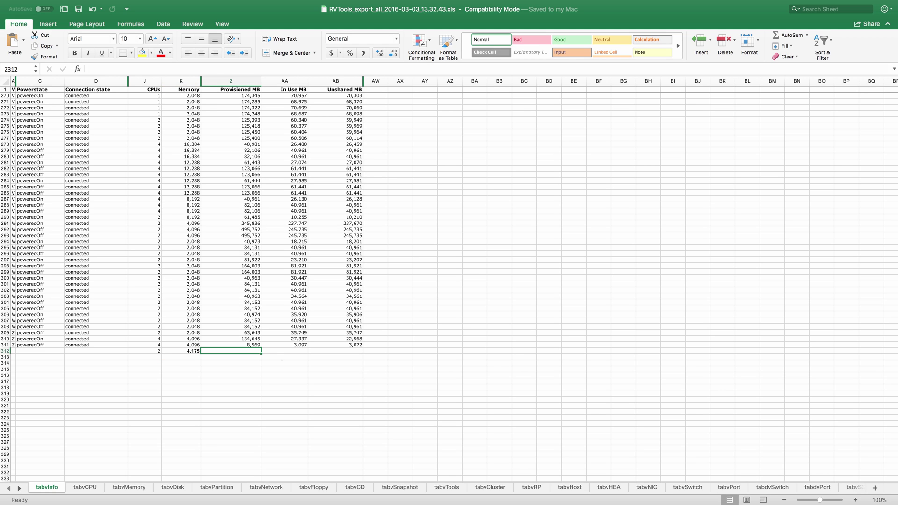
pyautogui.click(286, 351)
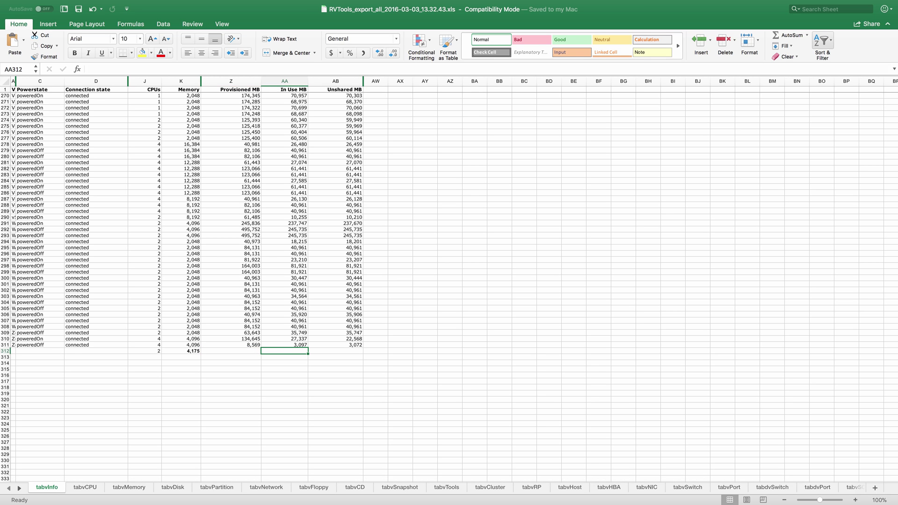
pyautogui.click(807, 35)
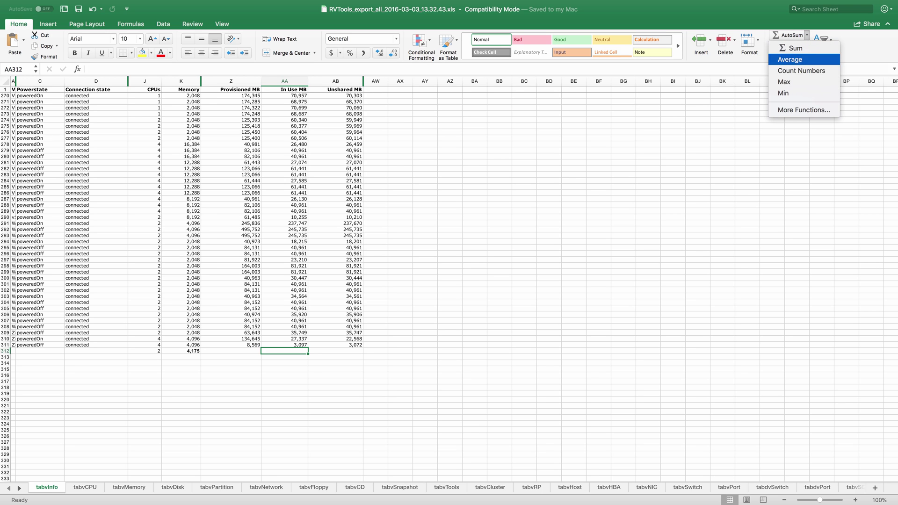
pyautogui.press('Down')
pyautogui.press('Down')
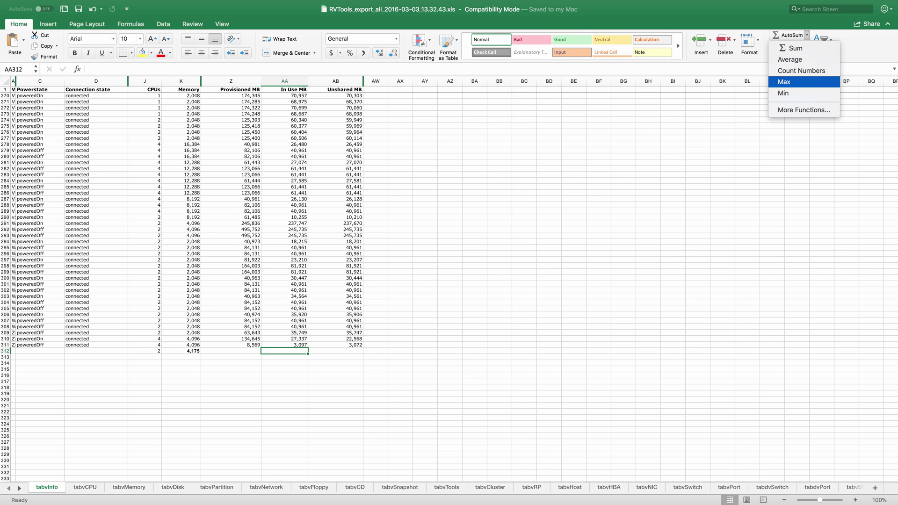
pyautogui.press('Up')
pyautogui.press('Up')
pyautogui.press('Up')
pyautogui.press('Return')
pyautogui.press('Return')
# - Sum the Provisioned MB column in cell Z312 and check both storage totals
pyautogui.press('Up')
pyautogui.press('Left')
pyautogui.click(806, 35)
pyautogui.press('Down')
pyautogui.press('Return')
pyautogui.press('Return')
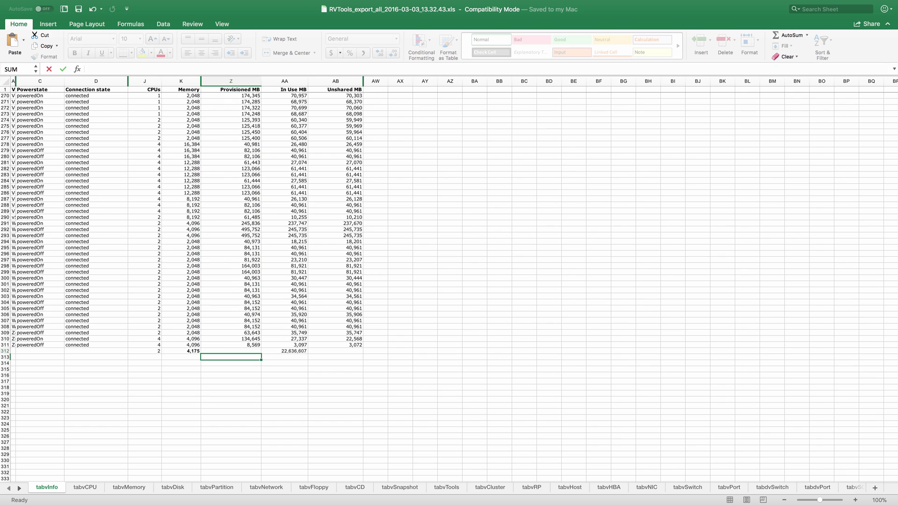
pyautogui.click(231, 351)
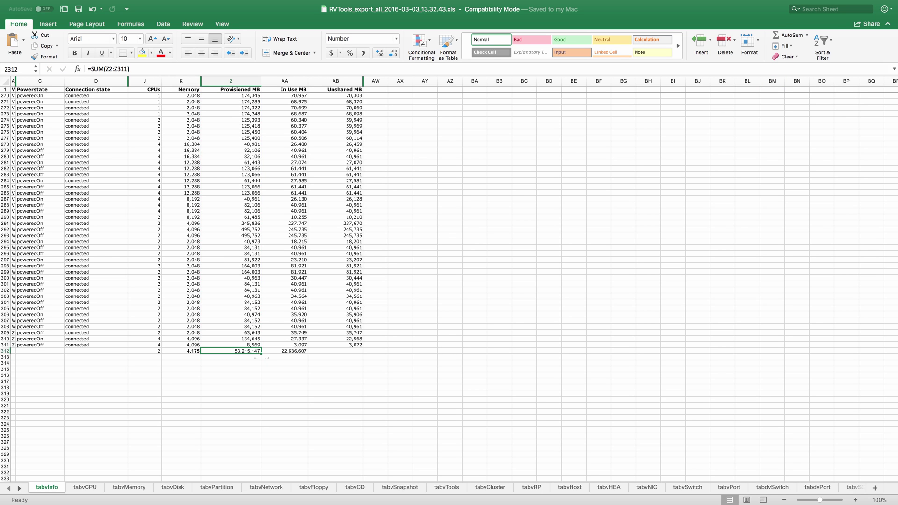
pyautogui.click(285, 351)
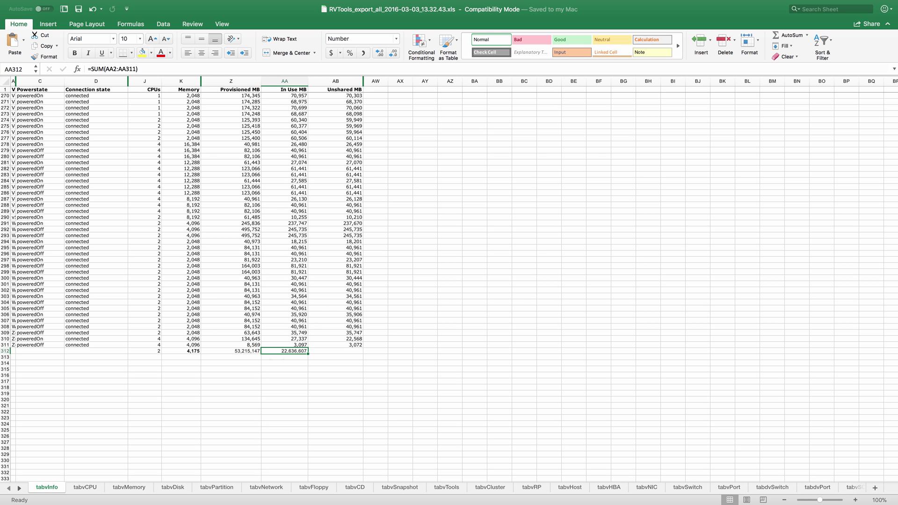
# - Switch back to the vSAN sizer in Firefox and set the total count of VMs to 130
pyautogui.hotkey('ctrl', 'Left')
pyautogui.hotkey('ctrl', 'Left')
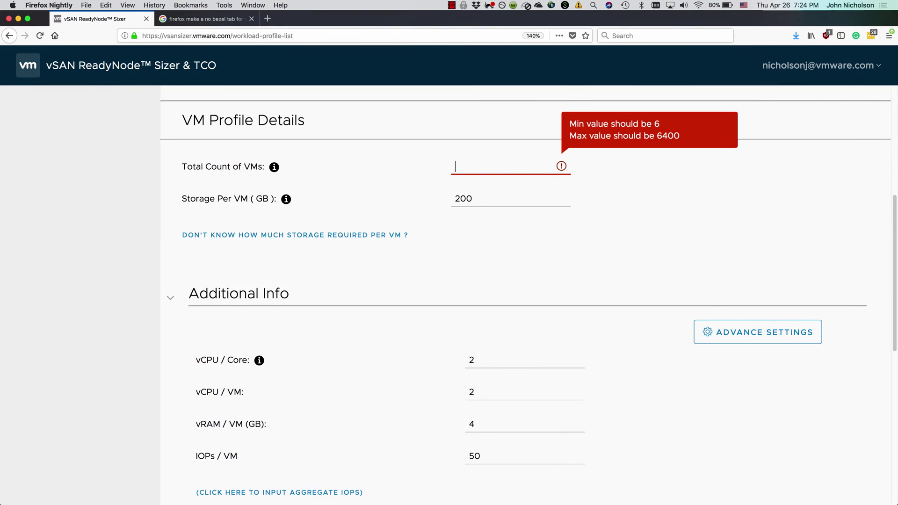
pyautogui.write('130')
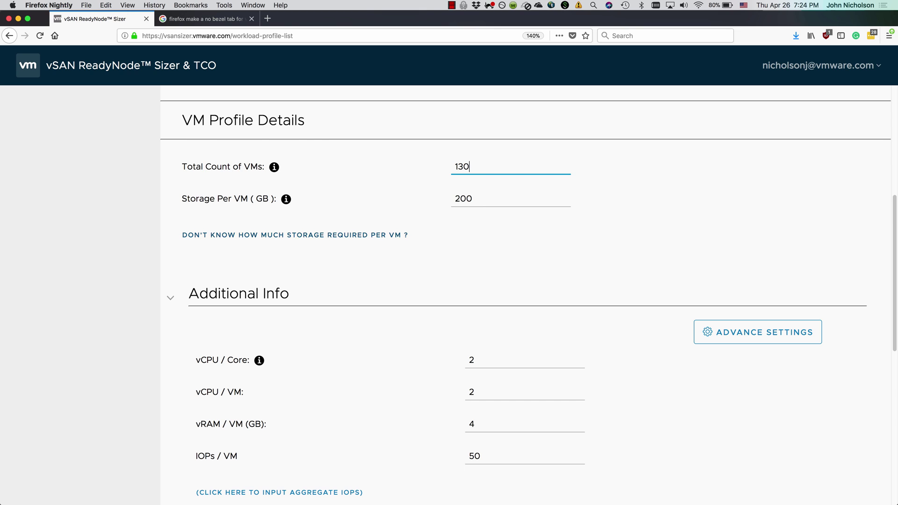
# - Compute the storage per VM from a total cluster storage of 25 TB
pyautogui.click(228, 235)
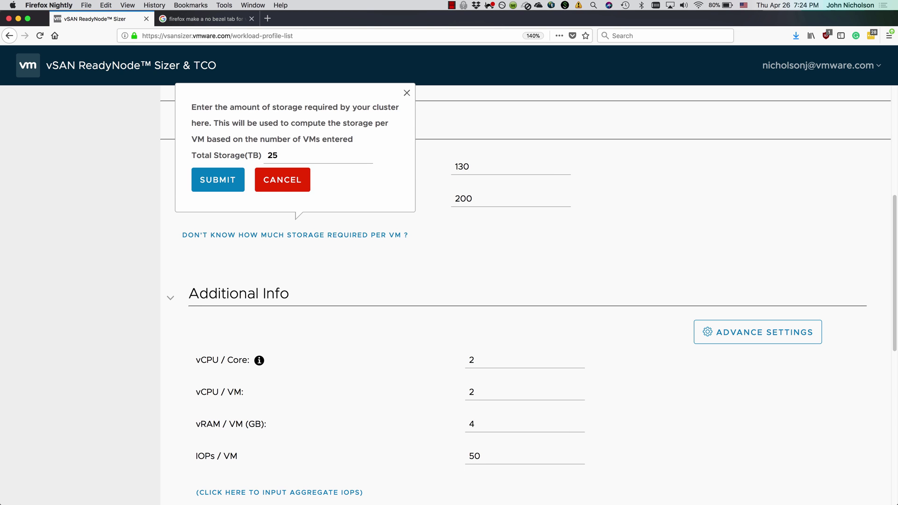
pyautogui.click(281, 156)
pyautogui.press('Return')
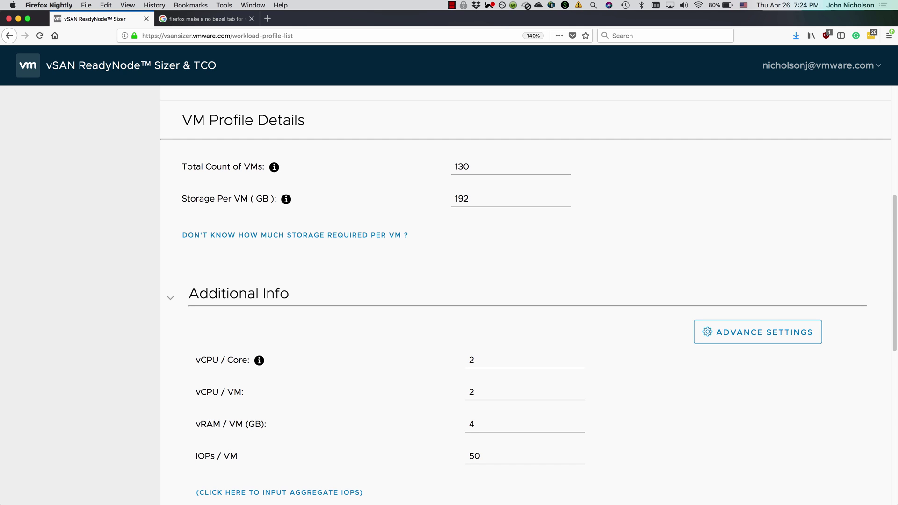
# - Set the vRAM per VM of the general-purpose profile to 4.1 GB
pyautogui.click(474, 425)
pyautogui.write('.1')
pyautogui.press('Return')
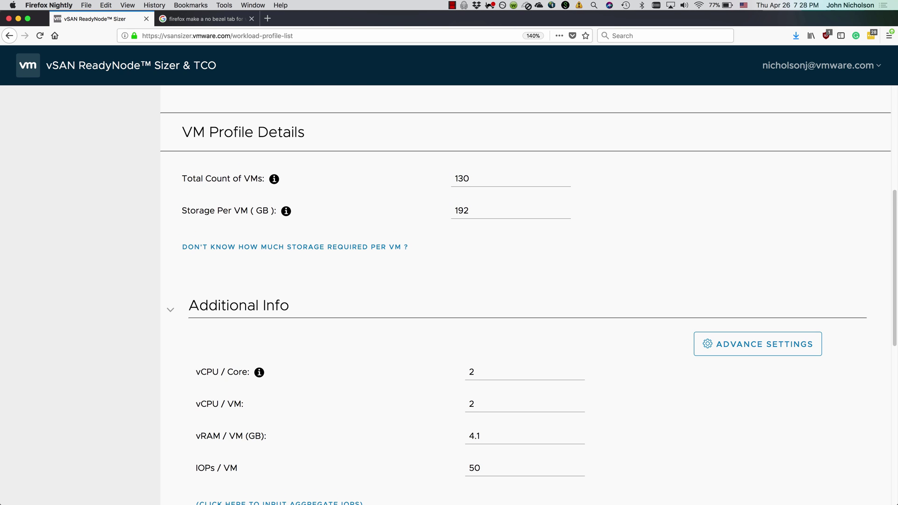
# - Check the average vCPUs per core on the tabvHost sheet of the Excel export and return to the sizer
pyautogui.click(474, 404)
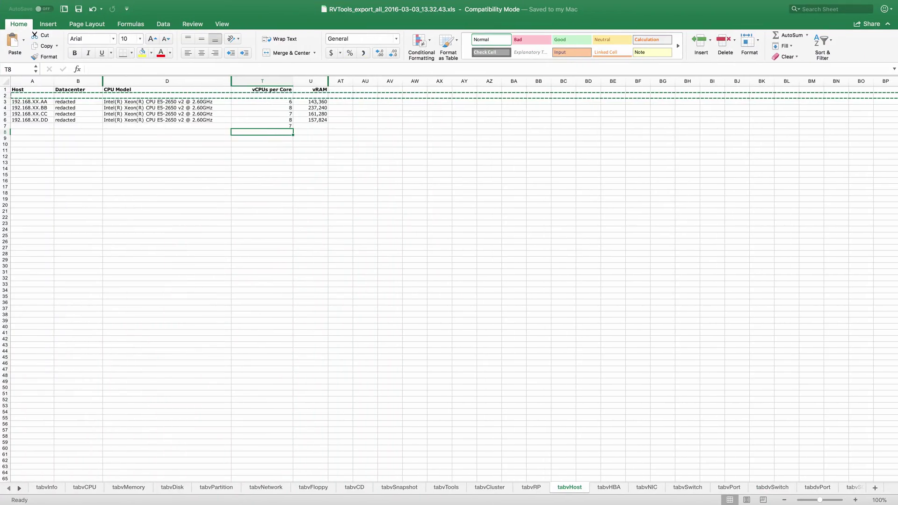
pyautogui.press('Up')
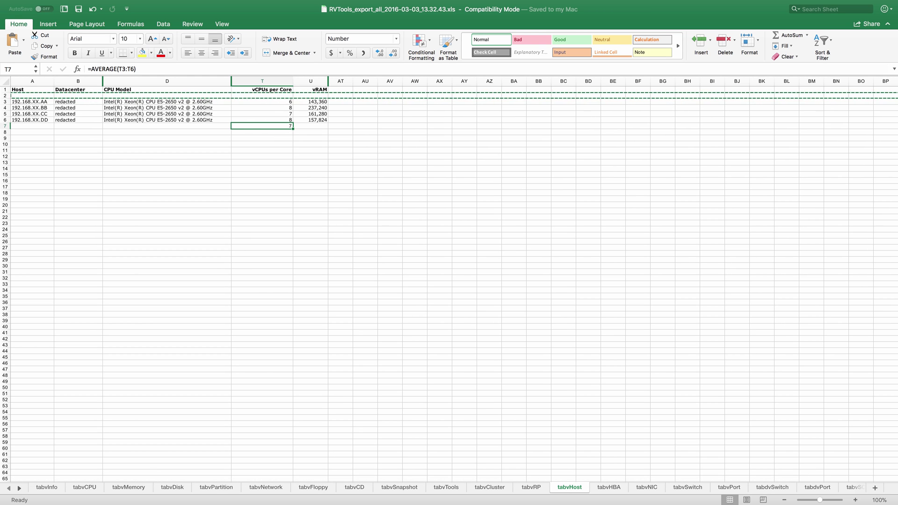
pyautogui.hotkey('ctrl', 'Left')
pyautogui.hotkey('ctrl', 'Left')
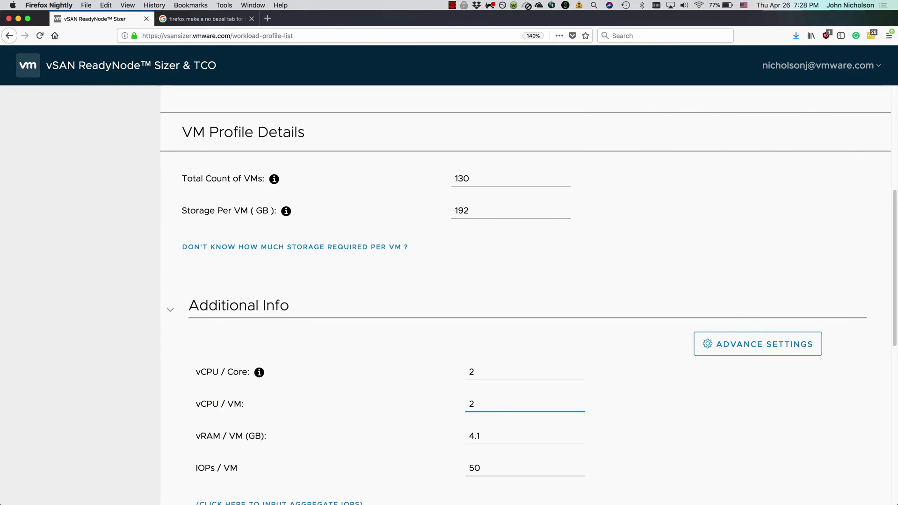
# - Set the vCPU per core ratio of the general-purpose profile to 5
pyautogui.scroll(1, 526, 295)
pyautogui.click(481, 384)
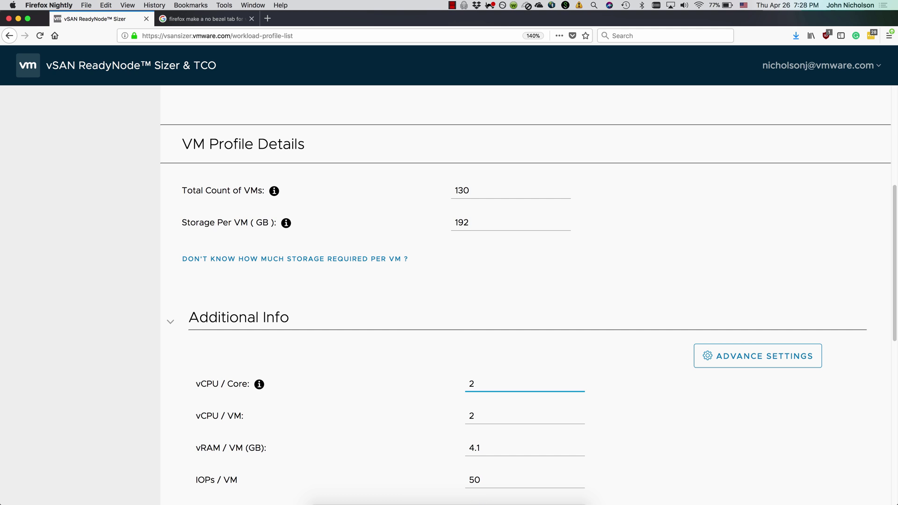
pyautogui.write('7')
pyautogui.press('BackSpace')
pyautogui.press('BackSpace')
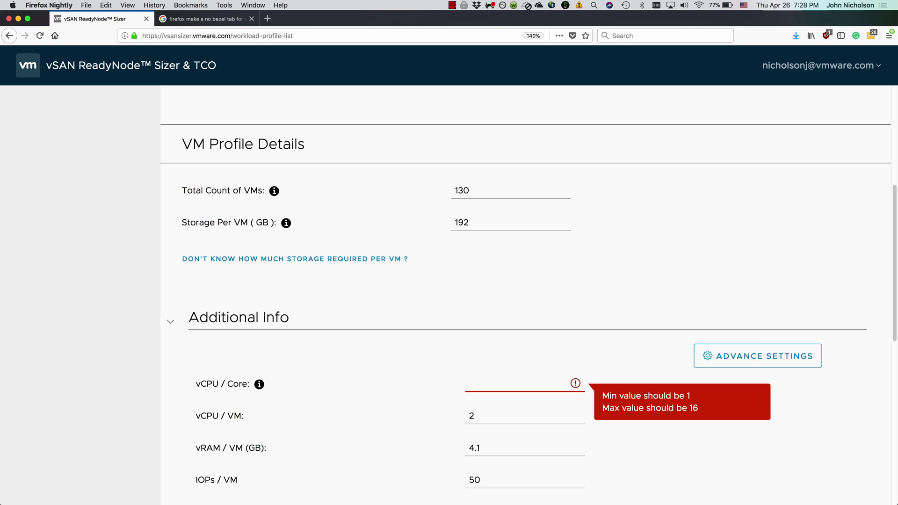
pyautogui.write('5')
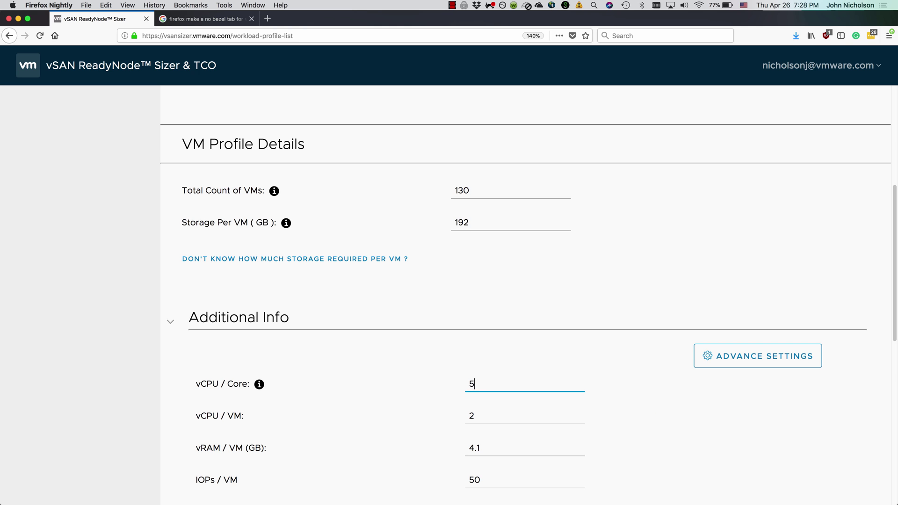
# - Set the profile's host failures to tolerate to 2 and its fault tolerance method to RAID-6
pyautogui.scroll(2, 526, 309)
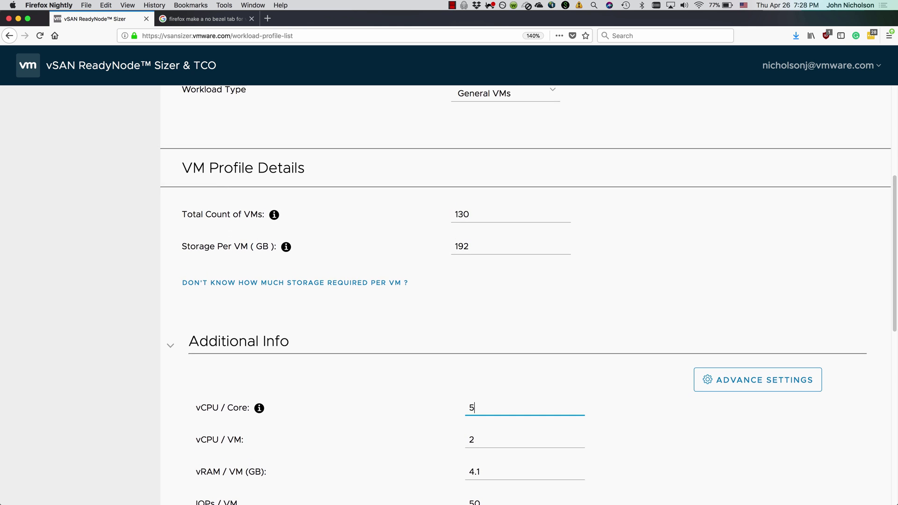
pyautogui.scroll(-10, 525, 308)
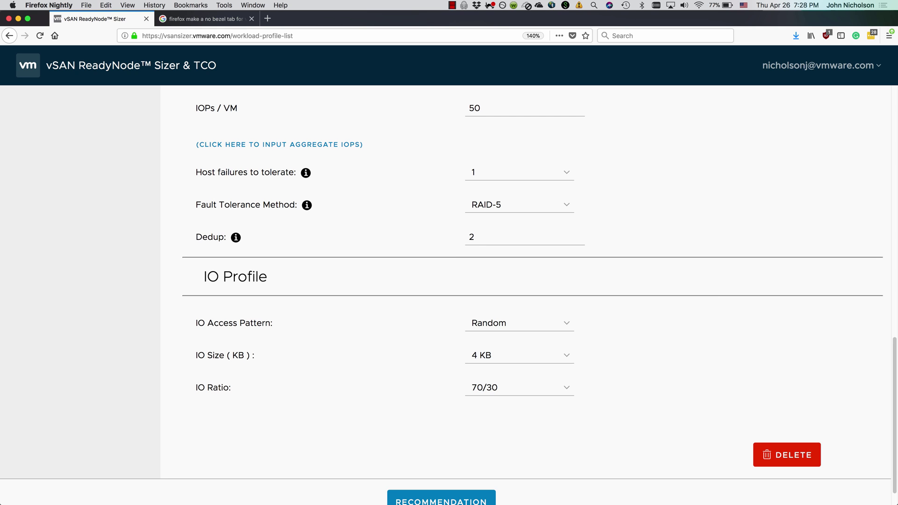
pyautogui.click(520, 205)
pyautogui.click(519, 205)
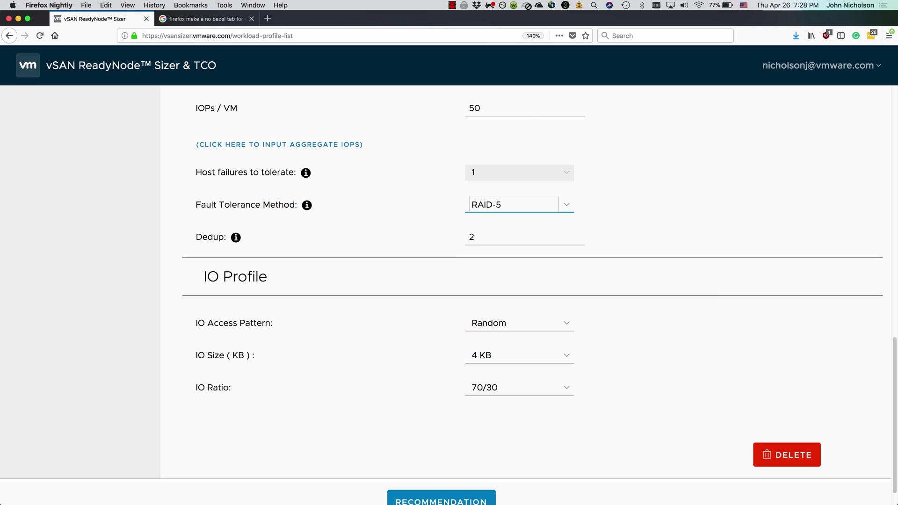
pyautogui.click(520, 172)
pyautogui.click(519, 180)
pyautogui.click(519, 204)
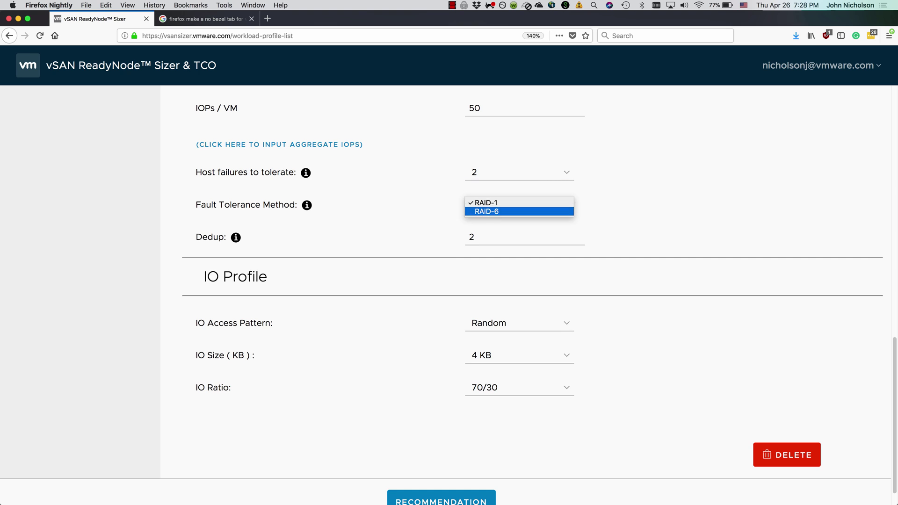
pyautogui.click(515, 211)
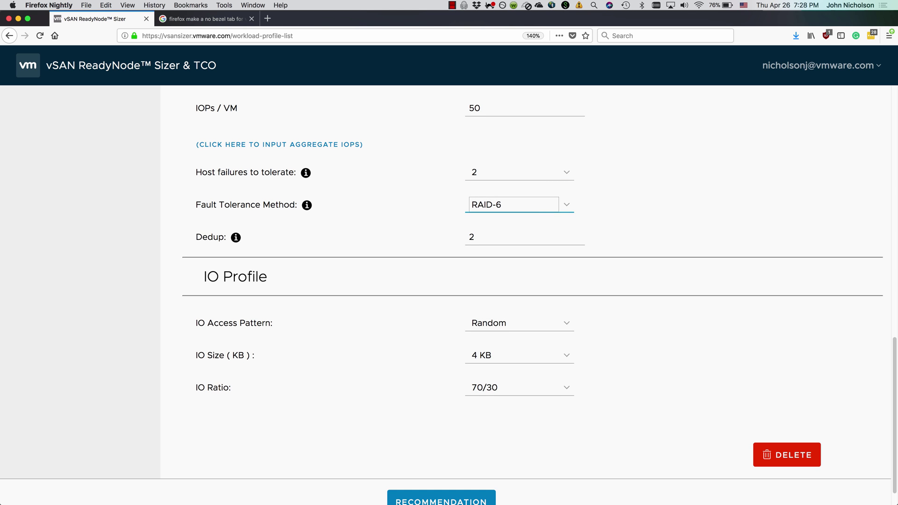
pyautogui.scroll(-1, 445, 298)
pyautogui.click(435, 187)
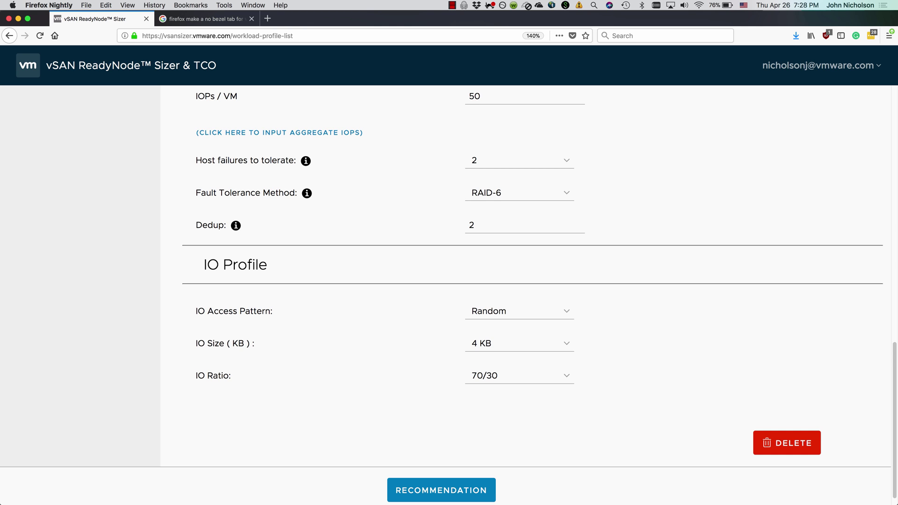
# - Generate the sizing recommendation and review its server pack, server configuration, cache and capacity specifications, and additional info
pyautogui.click(442, 490)
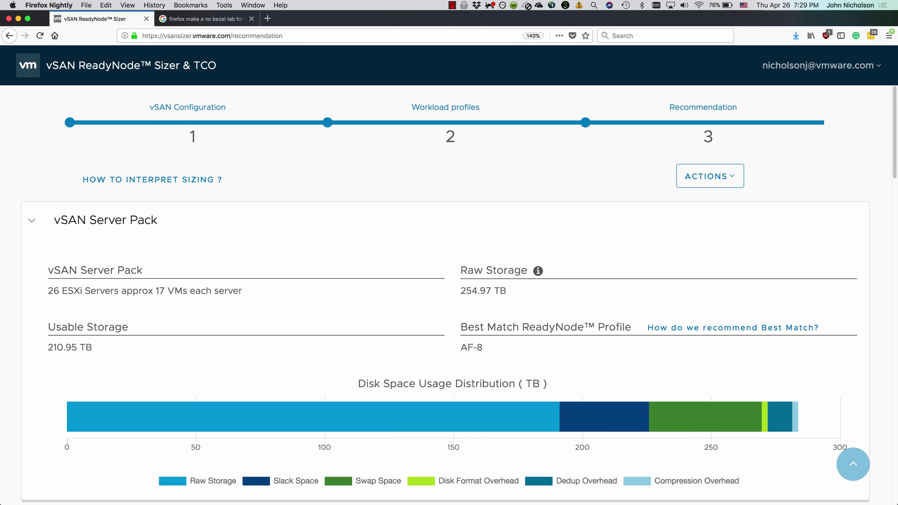
pyautogui.scroll(-5, 445, 298)
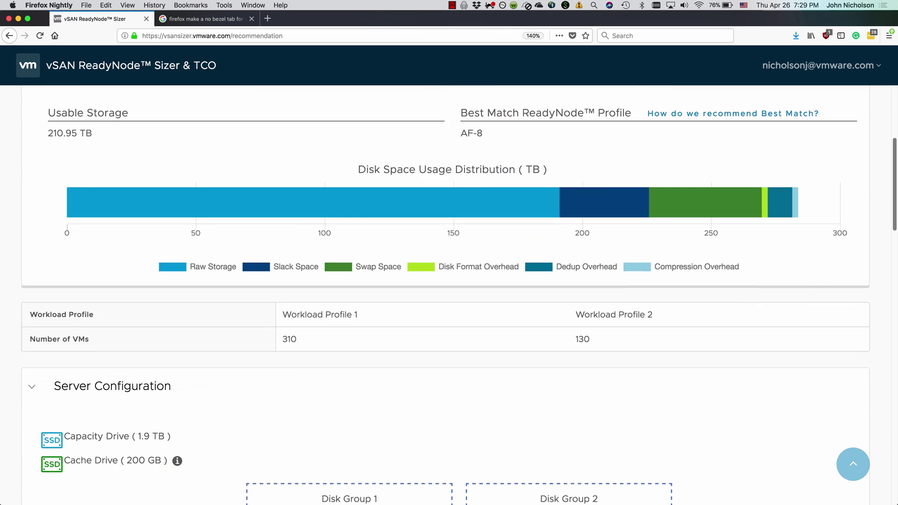
pyautogui.scroll(-7, 445, 298)
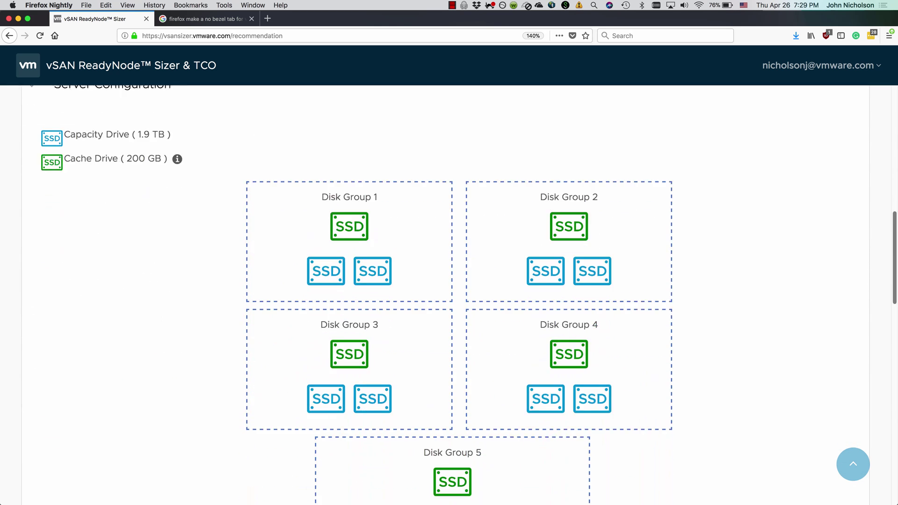
pyautogui.scroll(-8, 445, 297)
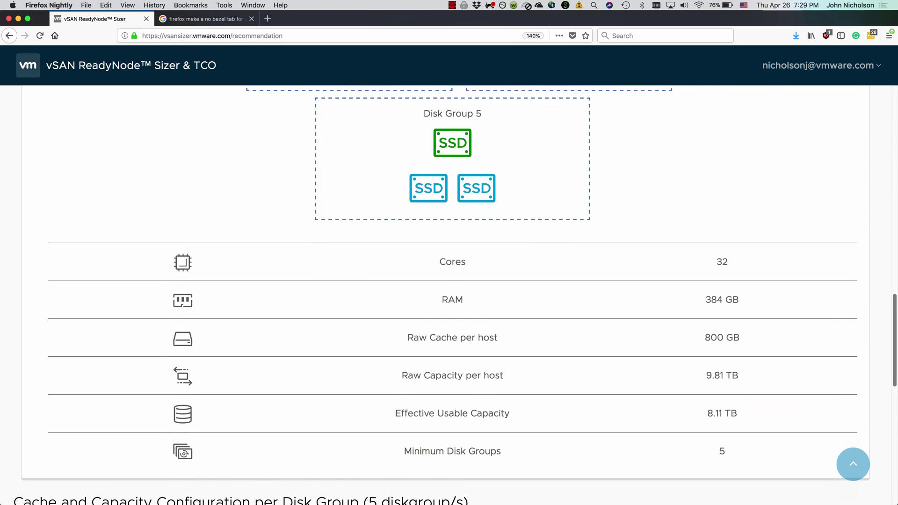
pyautogui.scroll(-2, 445, 298)
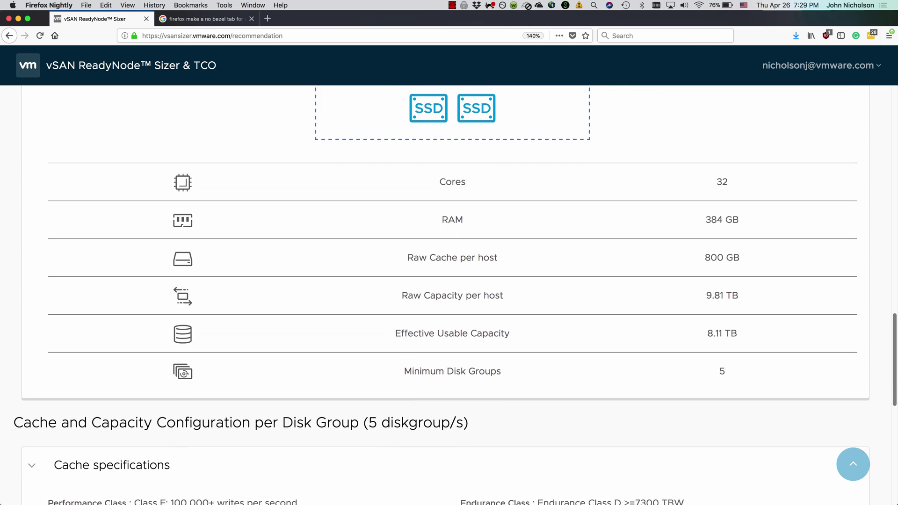
pyautogui.scroll(-5, 445, 298)
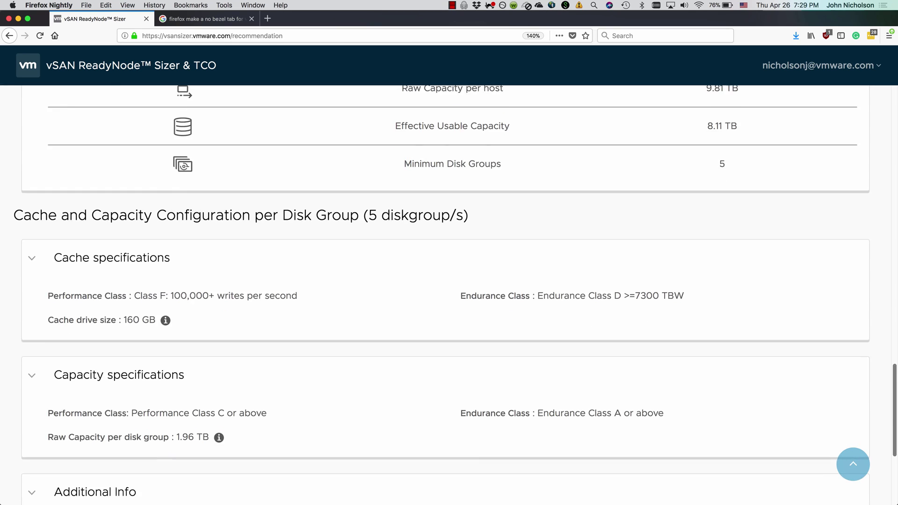
pyautogui.scroll(-3, 446, 297)
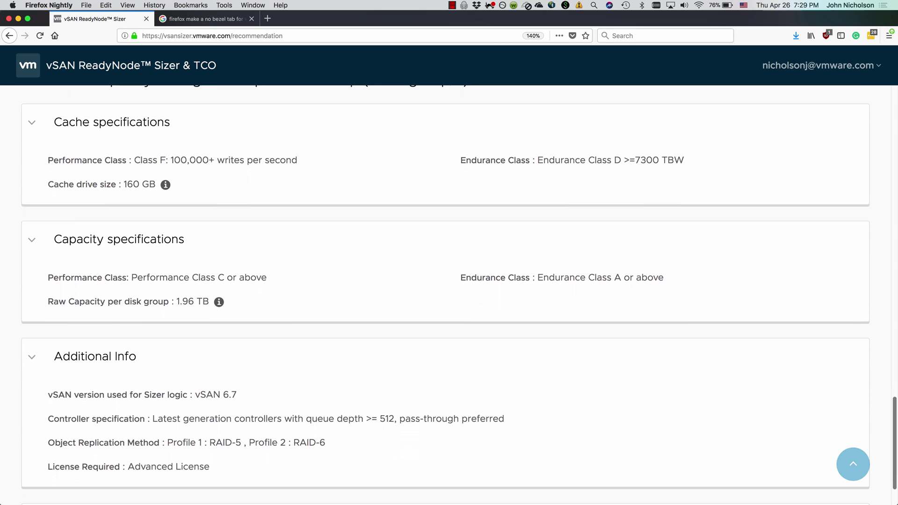
pyautogui.scroll(-2, 445, 298)
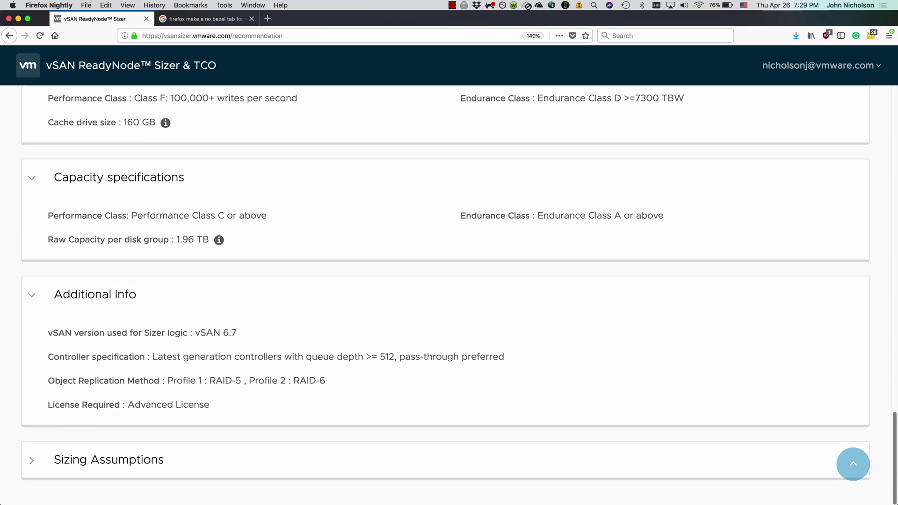
# - Expand the sizing assumptions of the recommendation and read through them
pyautogui.press('super+Tab')
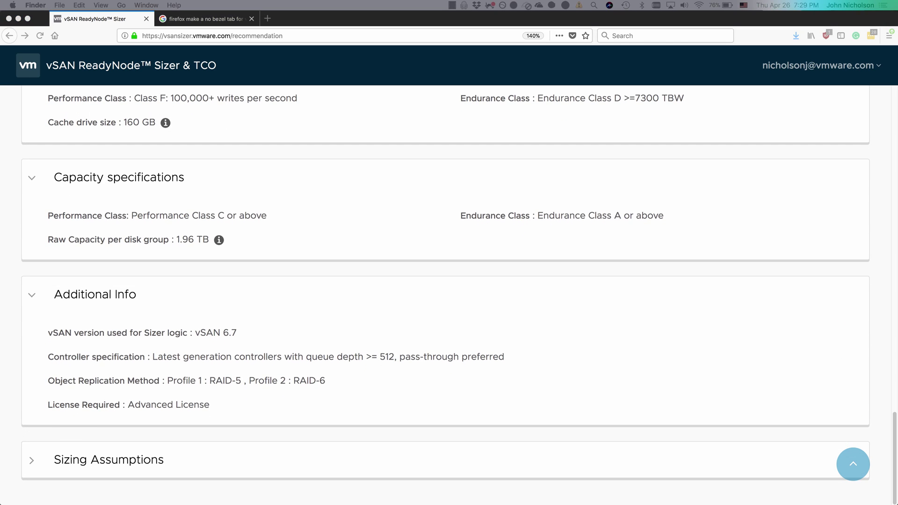
pyautogui.press('super+Tab')
pyautogui.click(32, 461)
pyautogui.click(32, 460)
pyautogui.click(32, 460)
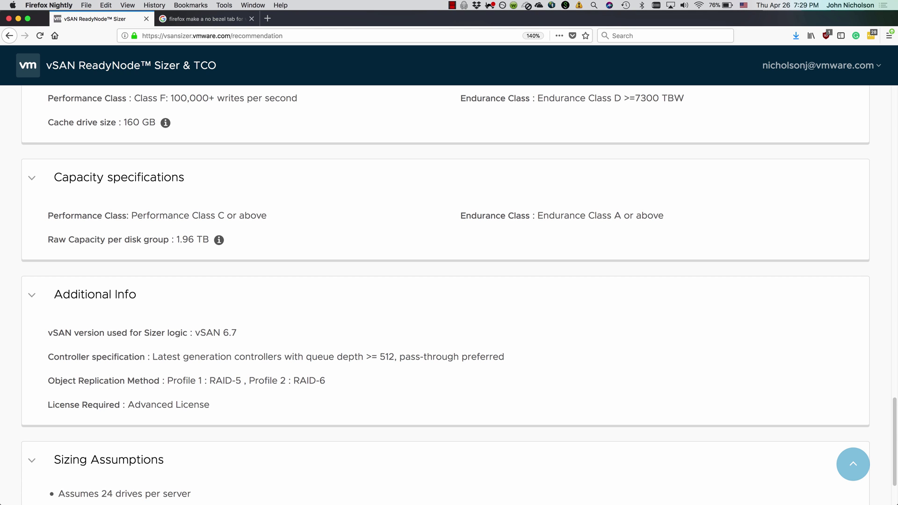
pyautogui.scroll(5, 446, 295)
pyautogui.scroll(-7, 446, 294)
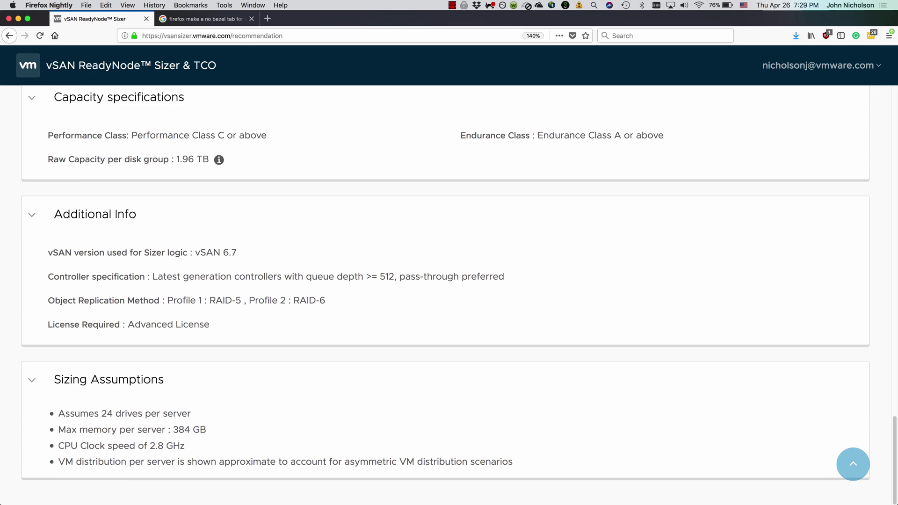
# - Highlight the sizing assumptions and reopen the user inputs of the recommendation for editing
pyautogui.moveTo(58, 413); pyautogui.dragTo(514, 463)
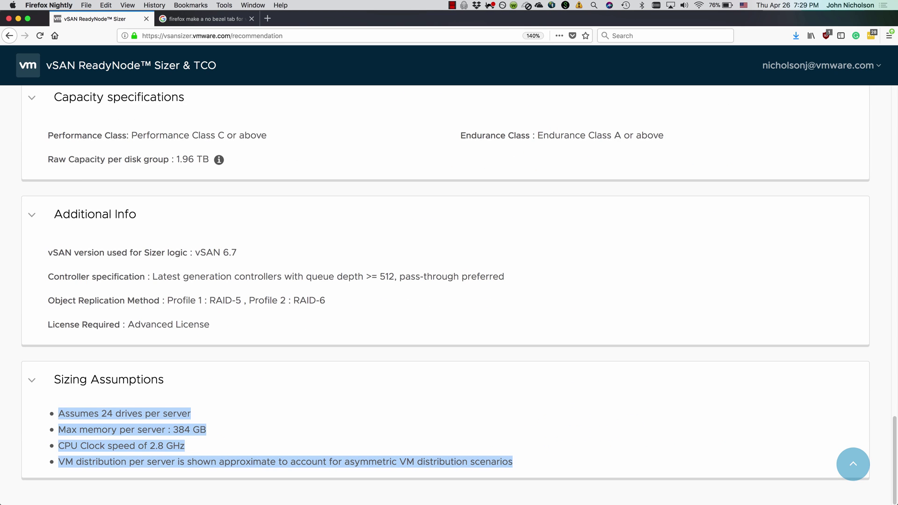
pyautogui.scroll(20, 445, 295)
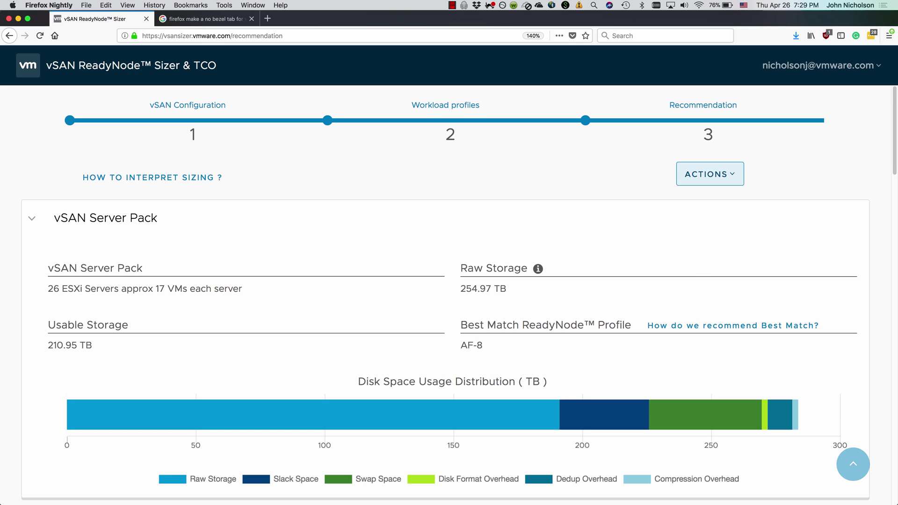
pyautogui.click(710, 174)
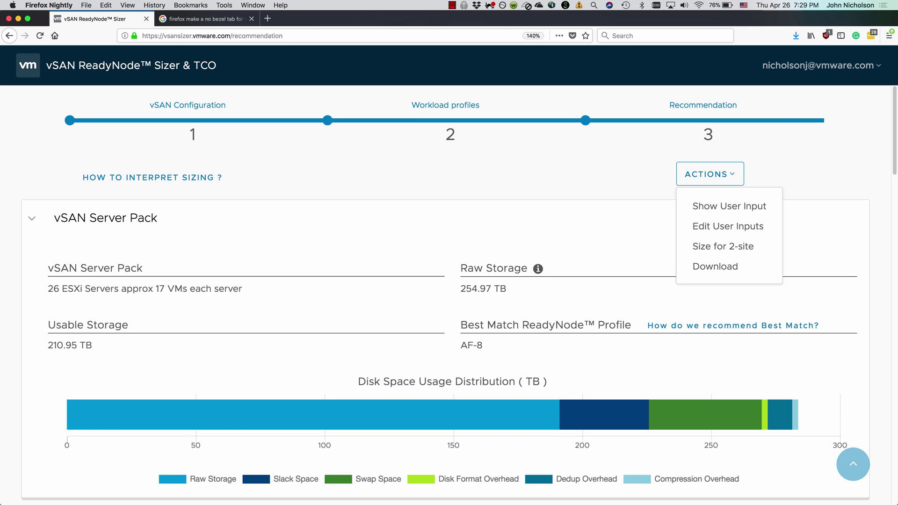
pyautogui.click(728, 226)
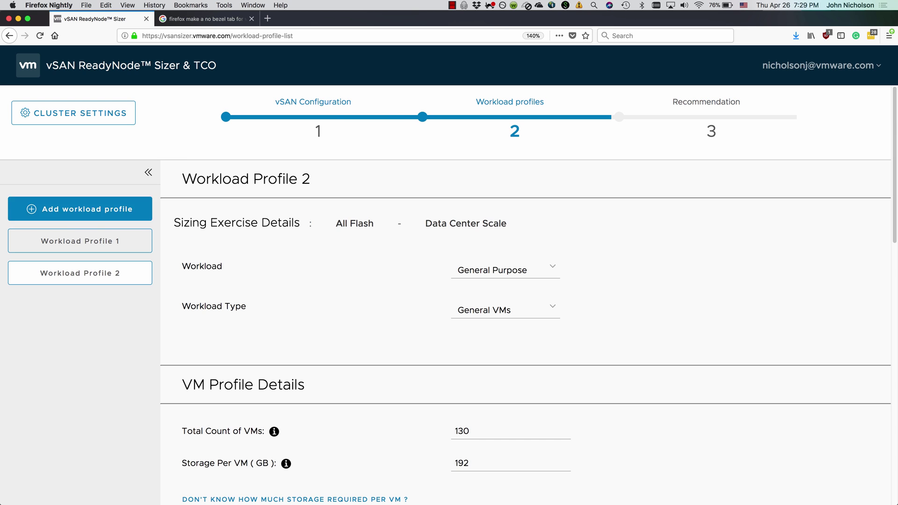
# - Set the maximum available drive slots to 8 in the cluster's server configuration, save all settings and close them
pyautogui.click(74, 113)
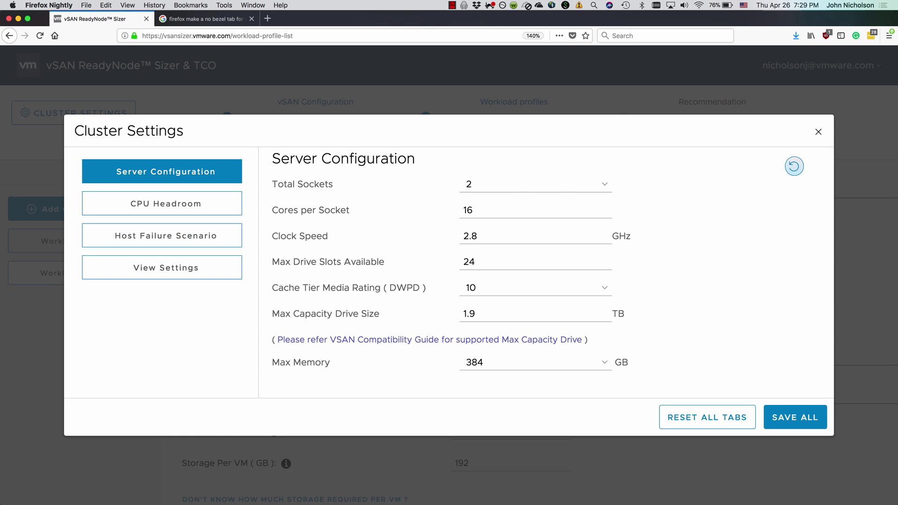
pyautogui.doubleClick(469, 262)
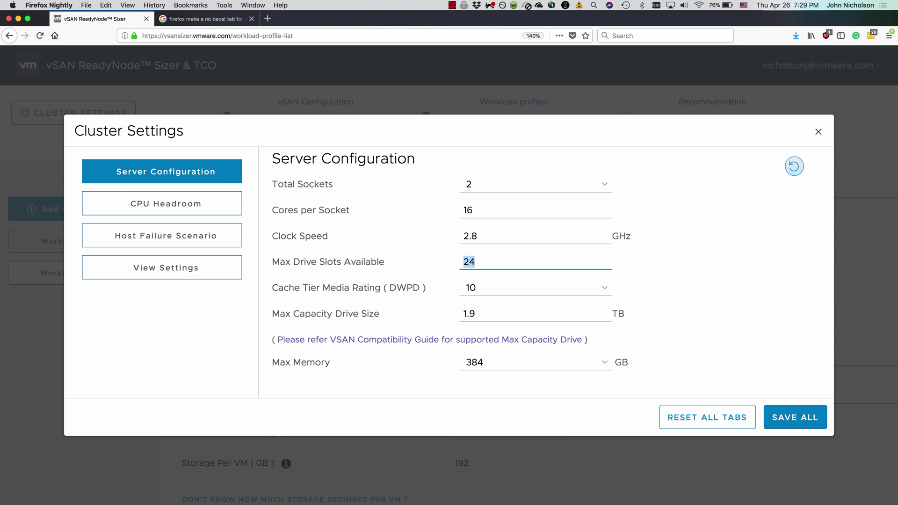
pyautogui.write('8')
pyautogui.click(795, 417)
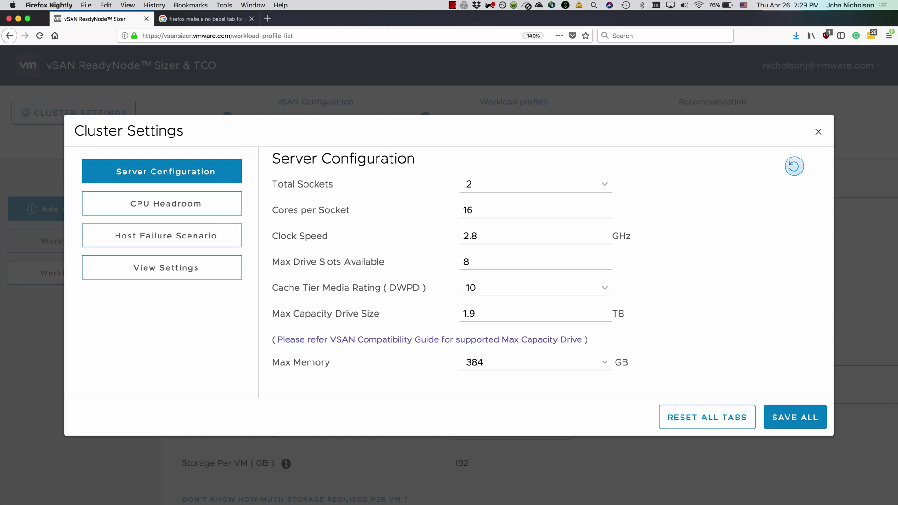
pyautogui.click(818, 132)
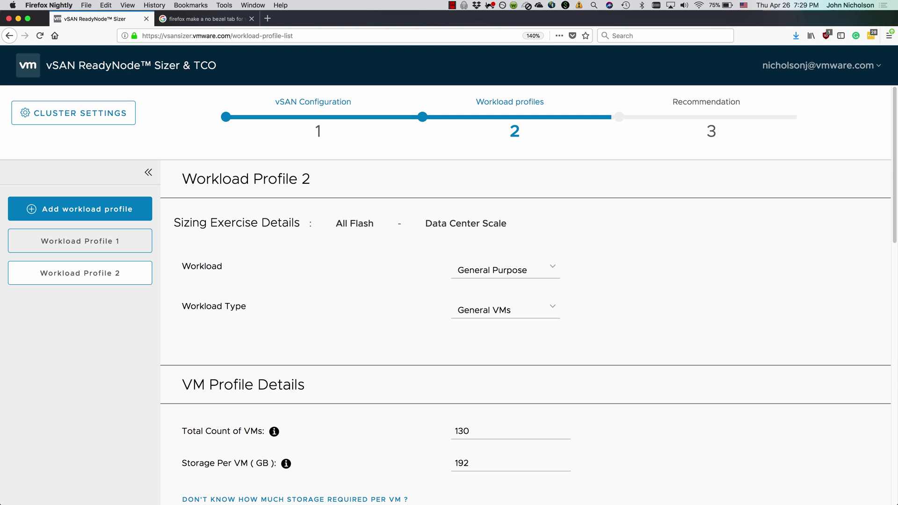
# - Set Workload Profile 2 to a total of 75 VMs with 45 GB of storage per VM
pyautogui.scroll(-2, 449, 290)
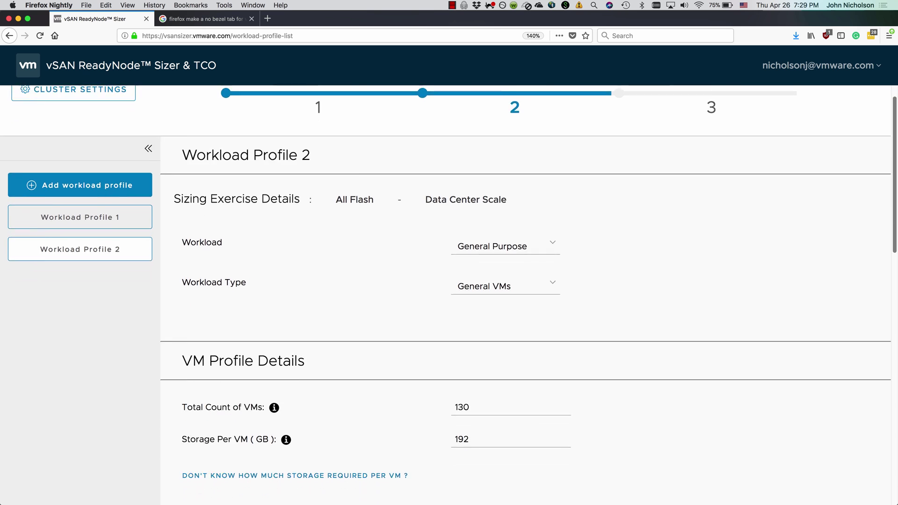
pyautogui.scroll(-5, 449, 290)
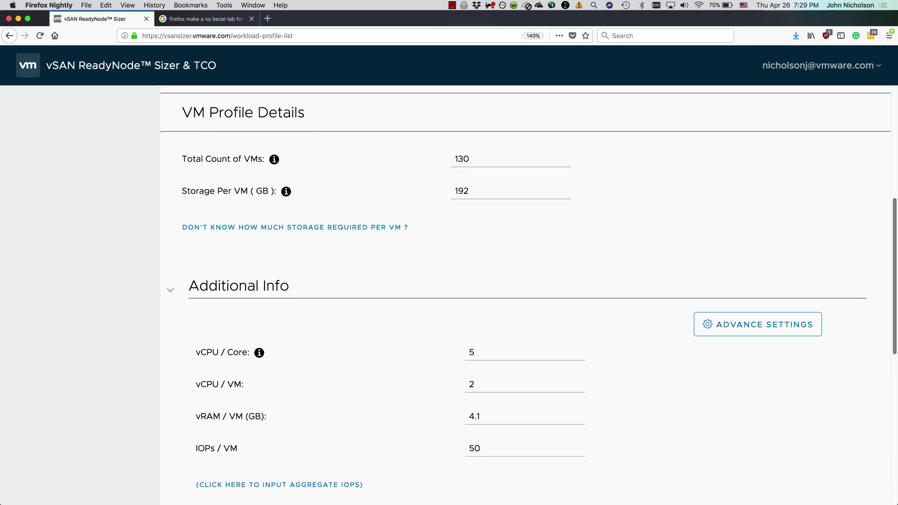
pyautogui.scroll(-1, 449, 290)
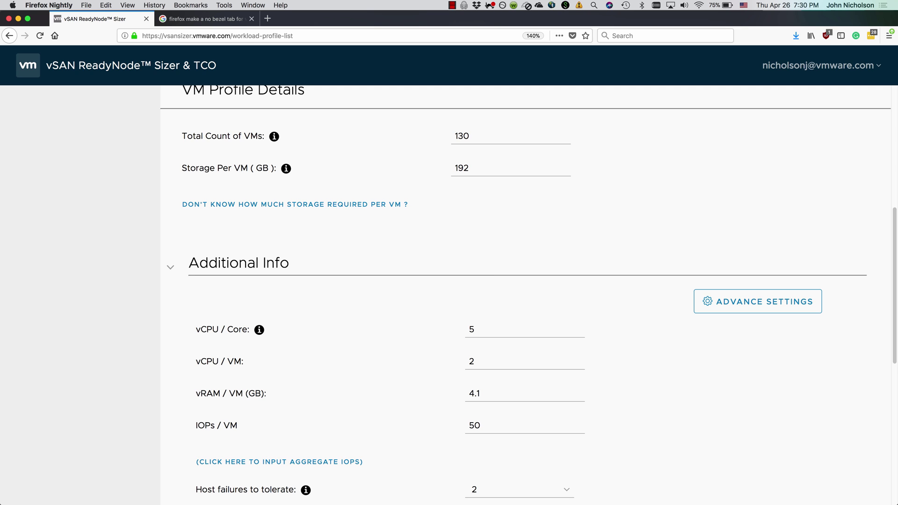
pyautogui.moveTo(471, 136); pyautogui.dragTo(453, 136)
pyautogui.write('75')
pyautogui.press('Tab')
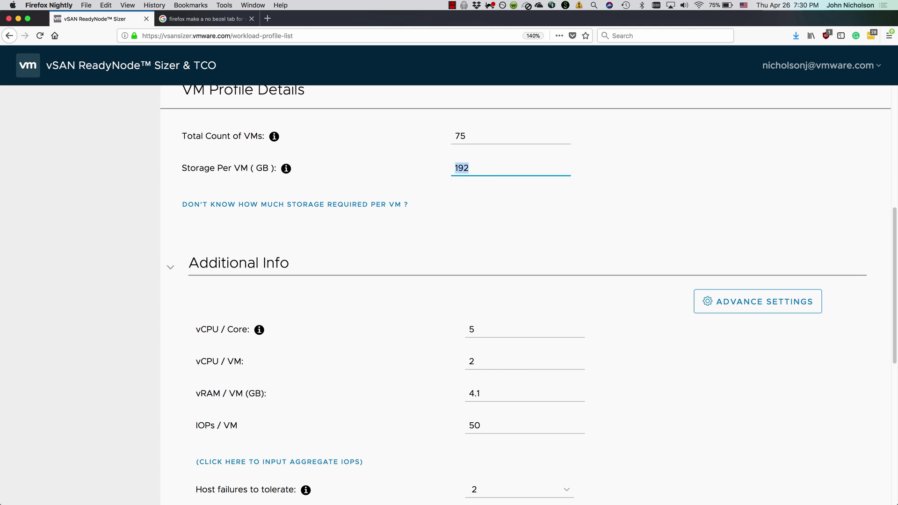
pyautogui.write('96')
pyautogui.scroll(-1, 525, 291)
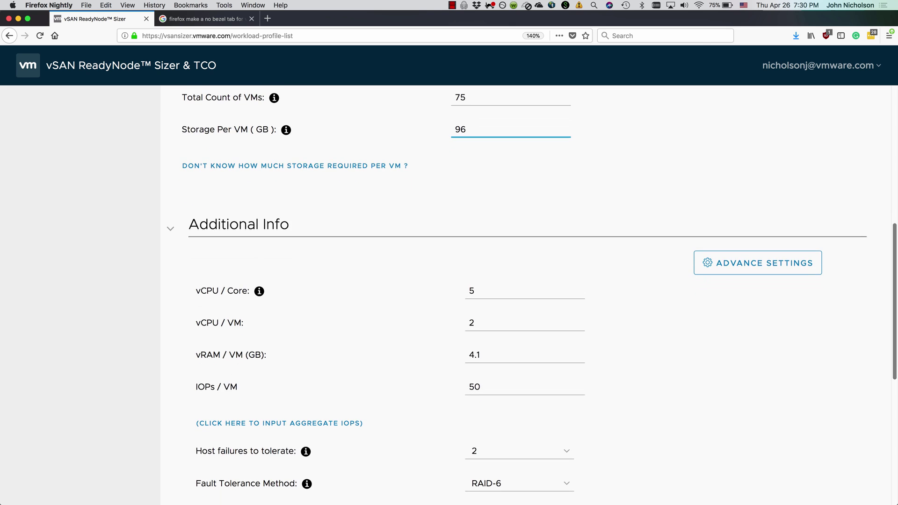
pyautogui.press('super+a')
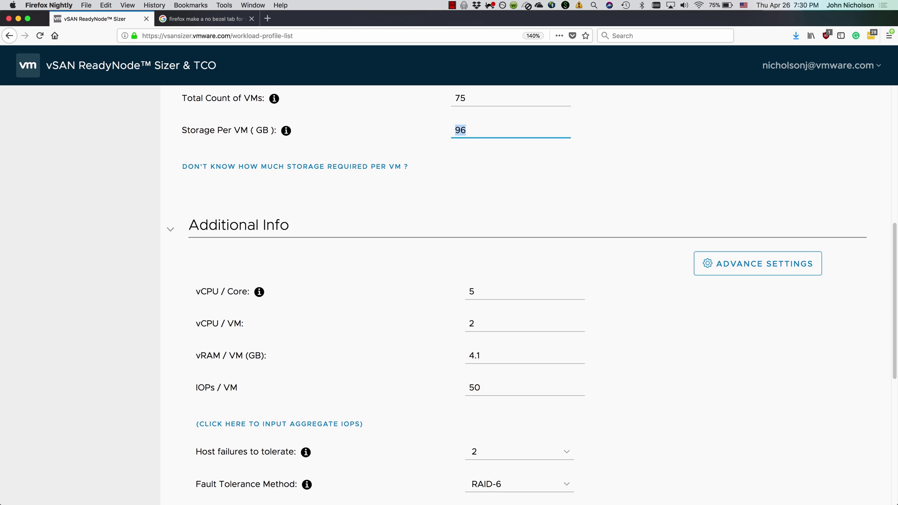
pyautogui.write('45')
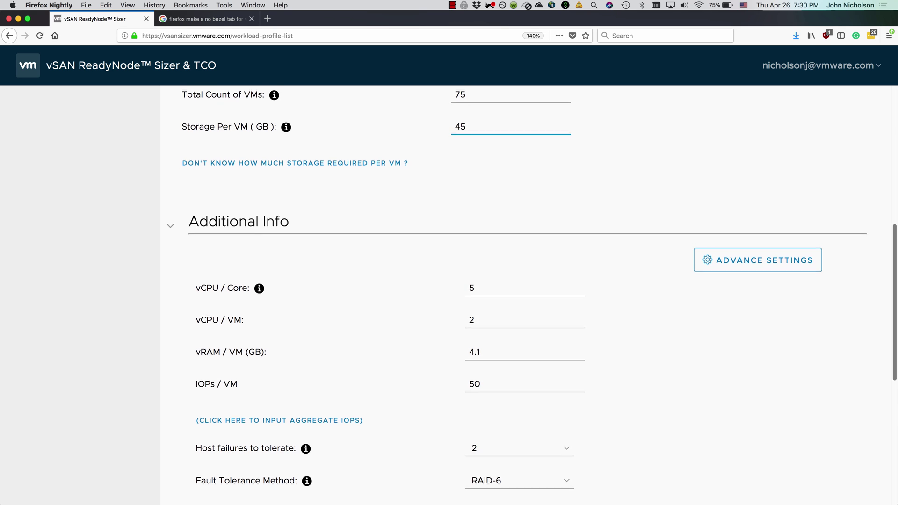
# - Set Workload Profile 2's host failures to tolerate to 1 and its fault tolerance method to RAID-5
pyautogui.scroll(-4, 524, 290)
pyautogui.click(520, 377)
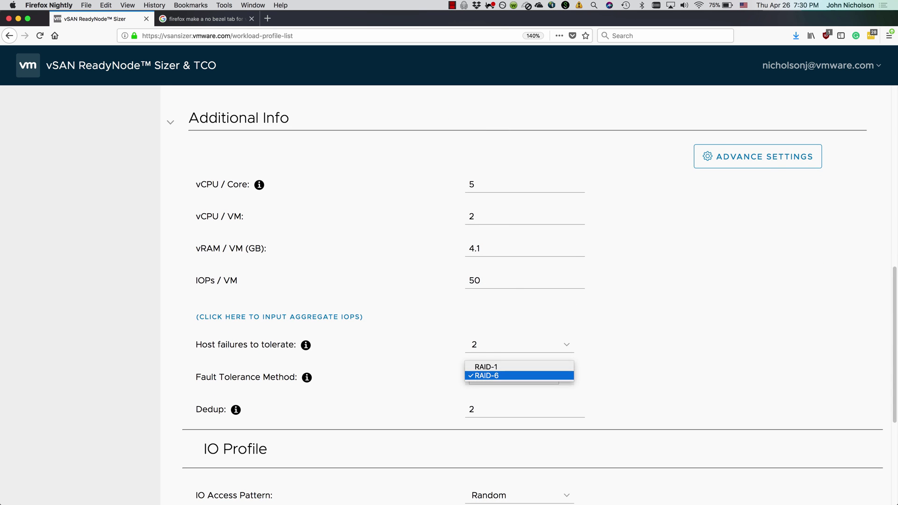
pyautogui.click(519, 376)
pyautogui.click(519, 345)
pyautogui.click(519, 334)
pyautogui.click(519, 377)
pyautogui.click(519, 384)
# - Configure the IO profile with a random access pattern, an 8 KB IO size and an 80/20 IO ratio
pyautogui.scroll(-5, 538, 295)
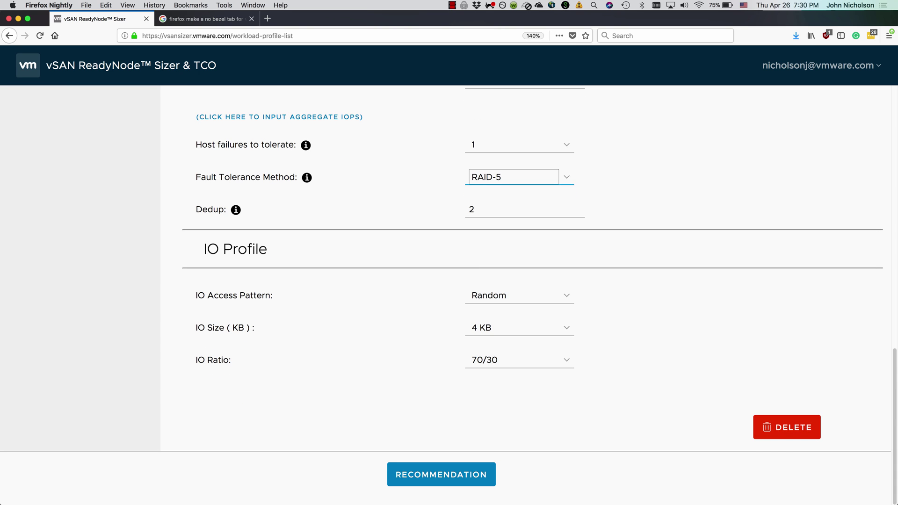
pyautogui.click(519, 296)
pyautogui.click(519, 295)
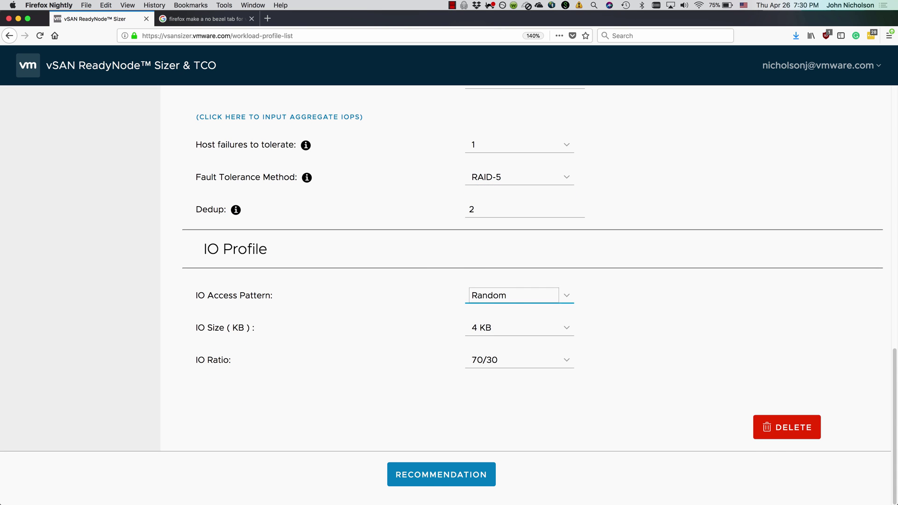
pyautogui.click(520, 328)
pyautogui.click(519, 335)
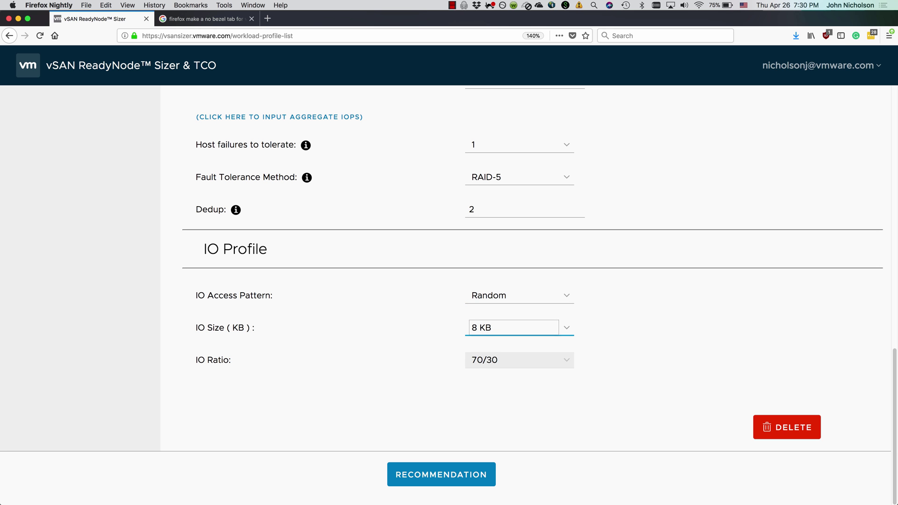
pyautogui.click(519, 360)
pyautogui.click(519, 367)
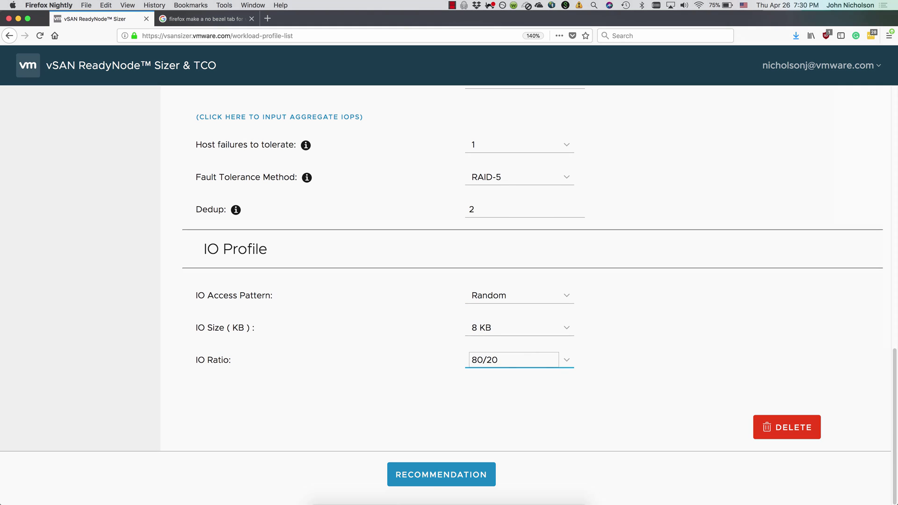